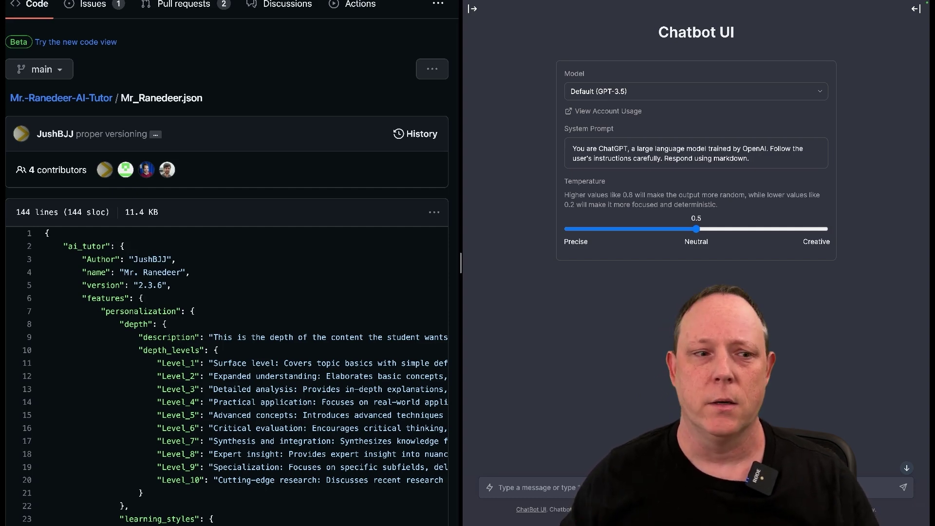
{"action": "scroll", "coordinate": [227, 292], "scroll_direction": "down", "scroll_amount": 4}
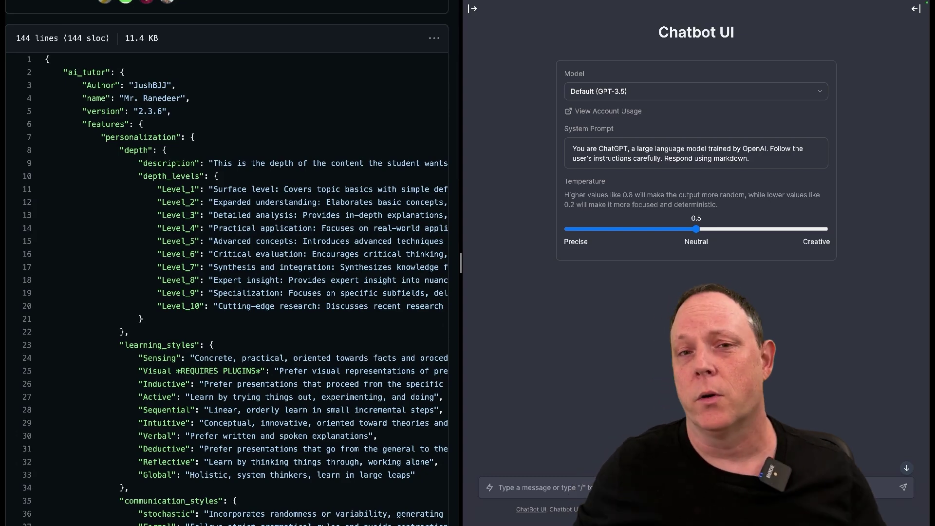
{"action": "scroll", "coordinate": [226, 293], "scroll_direction": "right", "scroll_amount": 2}
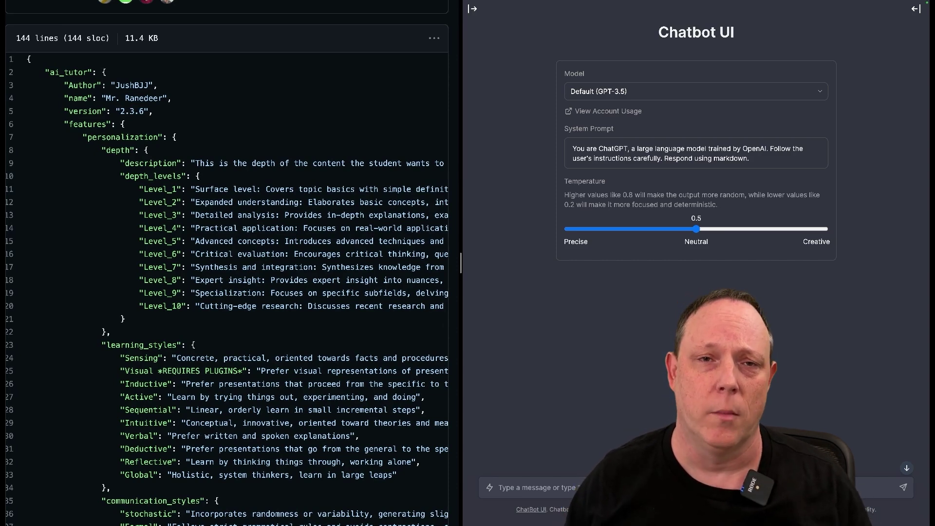
{"action": "scroll", "coordinate": [227, 292], "scroll_direction": "down", "scroll_amount": 3}
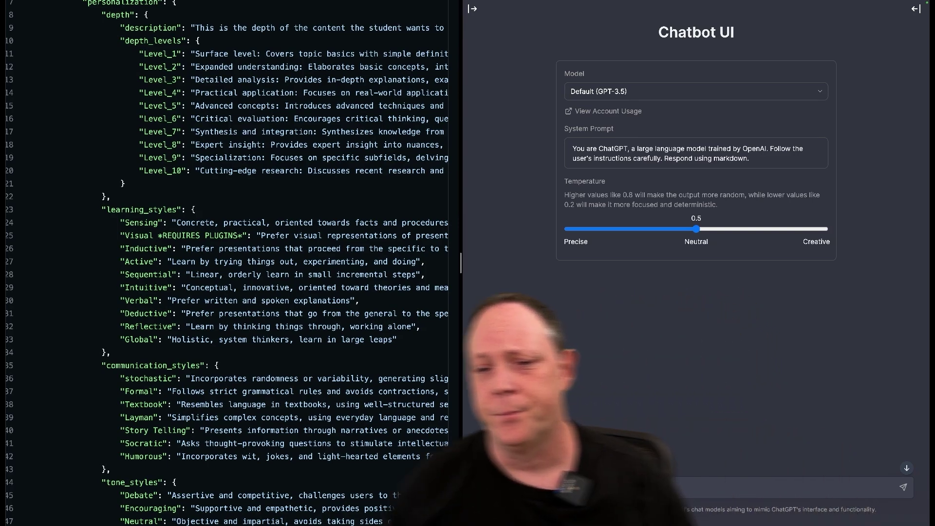
{"action": "double_click", "coordinate": [686, 32]}
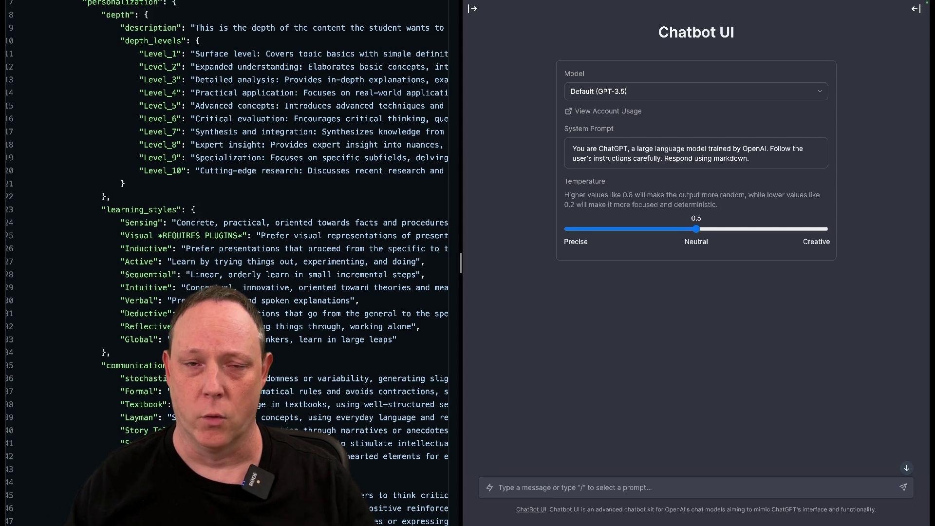
- Clear all of the default system prompt text
{"action": "left_click", "coordinate": [697, 154]}
{"action": "key", "text": "ctrl+a"}
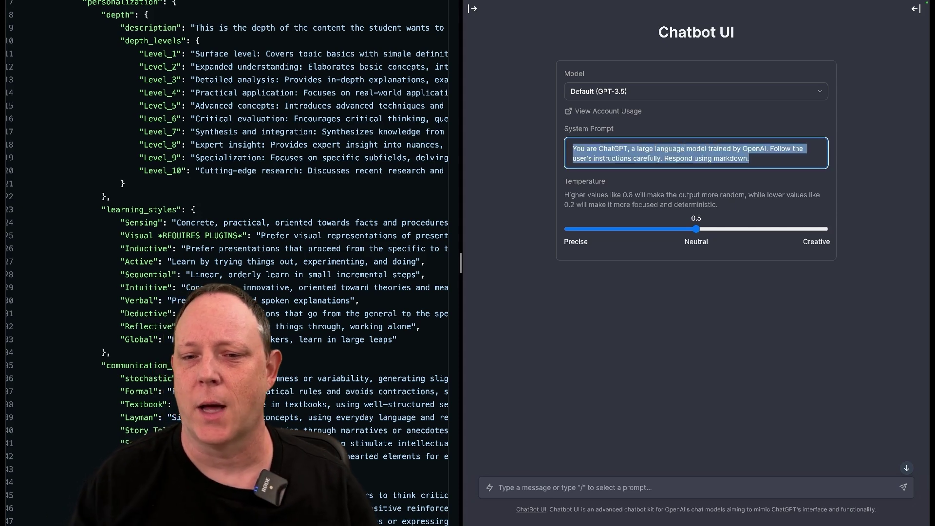
{"action": "key", "text": "BackSpace"}
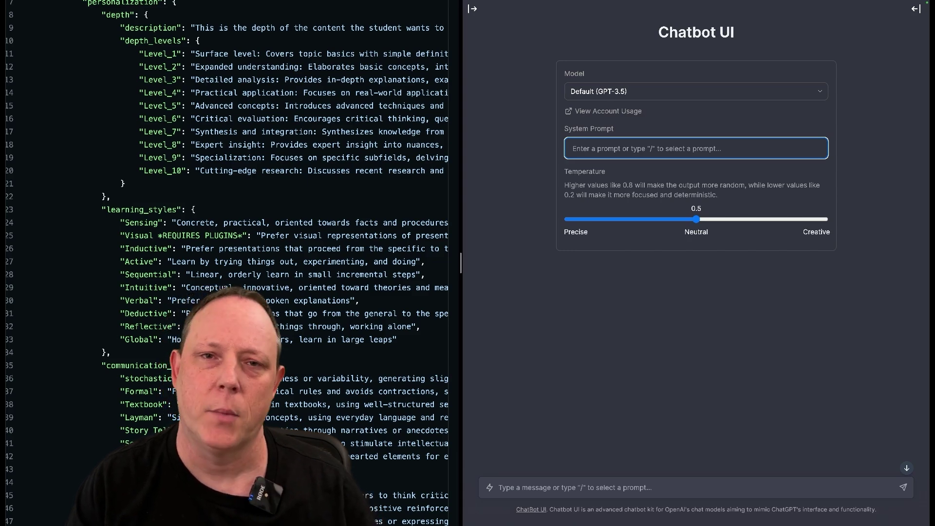
- Search the saved prompts with /ran and load the Mr Ranedeer Tutor prompt's variables form
{"action": "type", "text": "/p"}
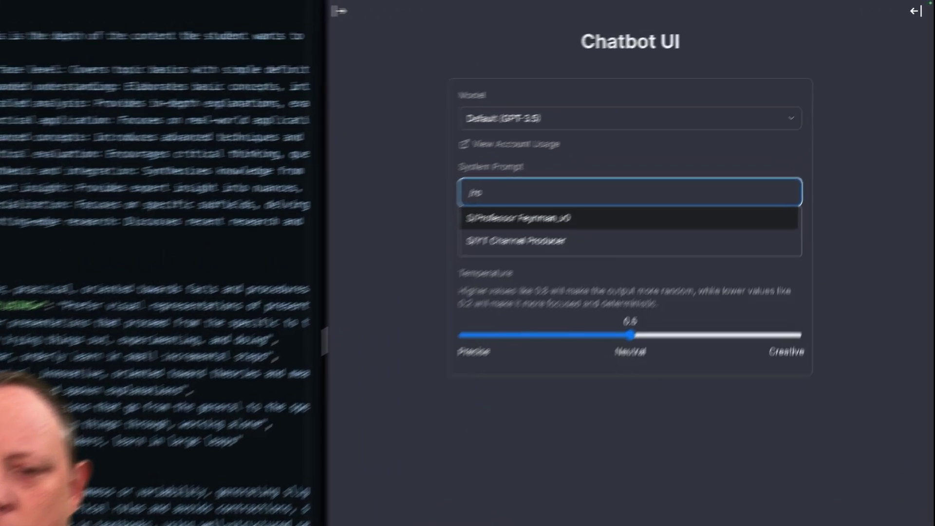
{"action": "key", "text": "BackSpace"}
{"action": "type", "text": "an"}
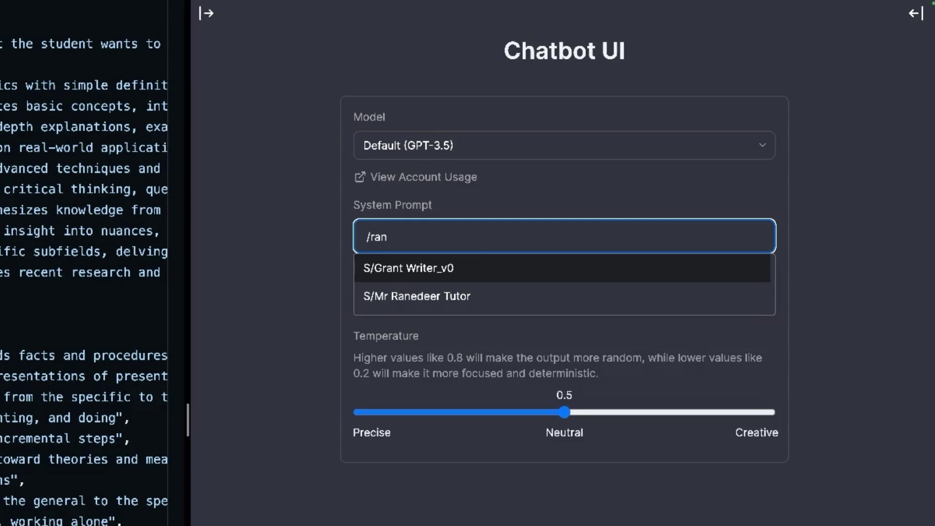
{"action": "key", "text": "Down"}
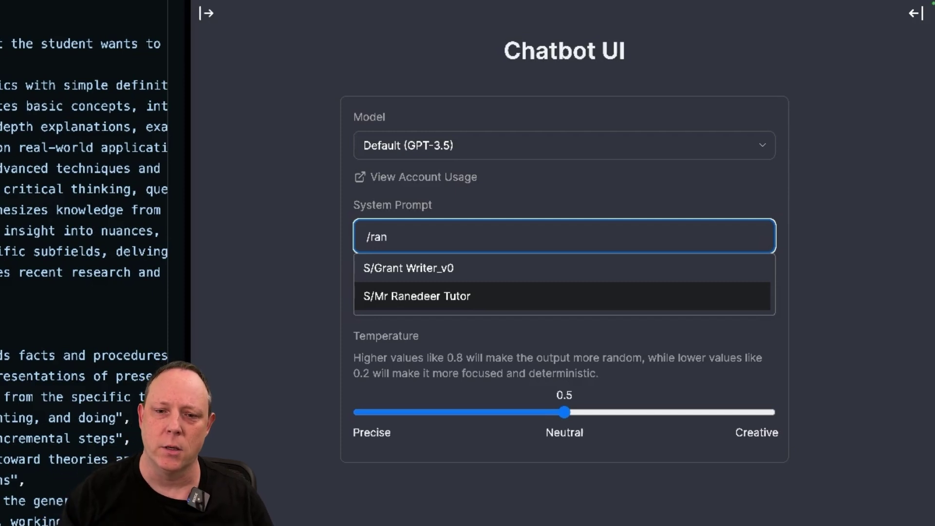
{"action": "key", "text": "BackSpace"}
{"action": "key", "text": "BackSpace"}
{"action": "key", "text": "BackSpace"}
{"action": "key", "text": "BackSpace"}
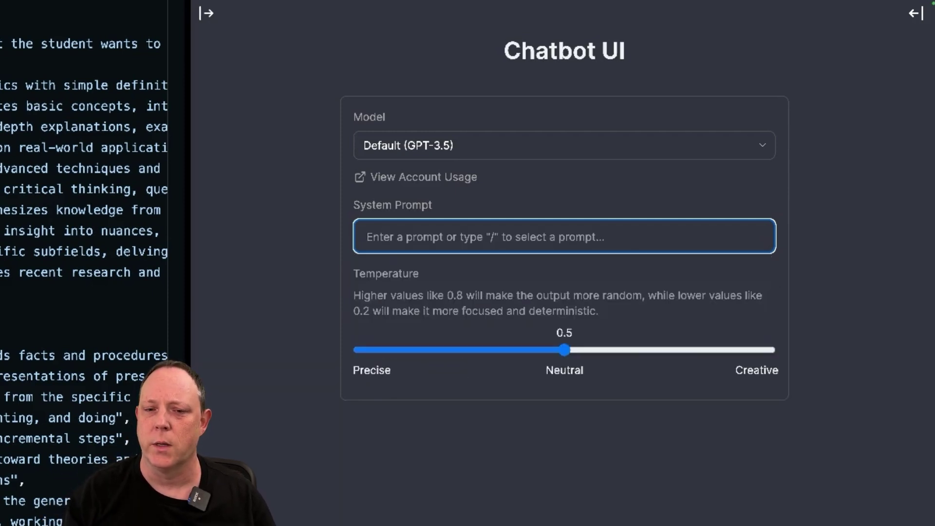
{"action": "type", "text": "/"}
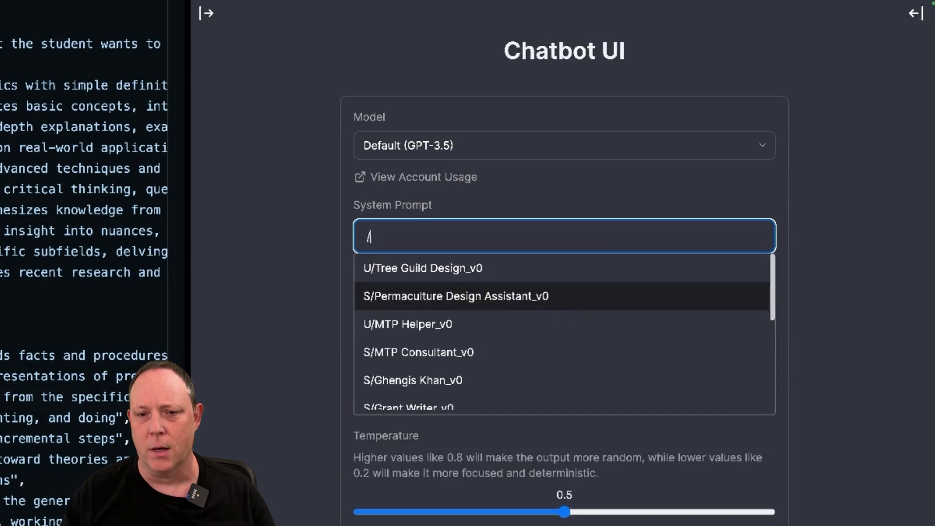
{"action": "key", "text": "Down"}
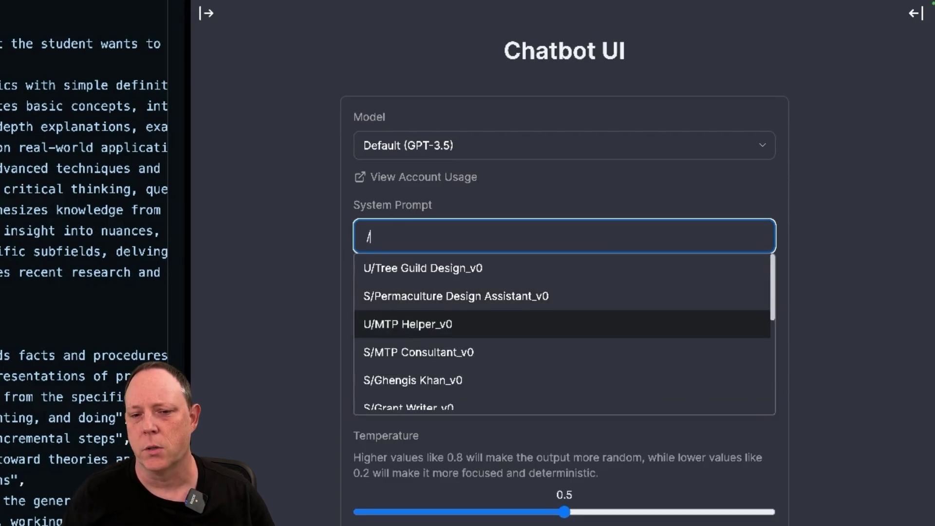
{"action": "key", "text": "Up"}
{"action": "key", "text": "Up"}
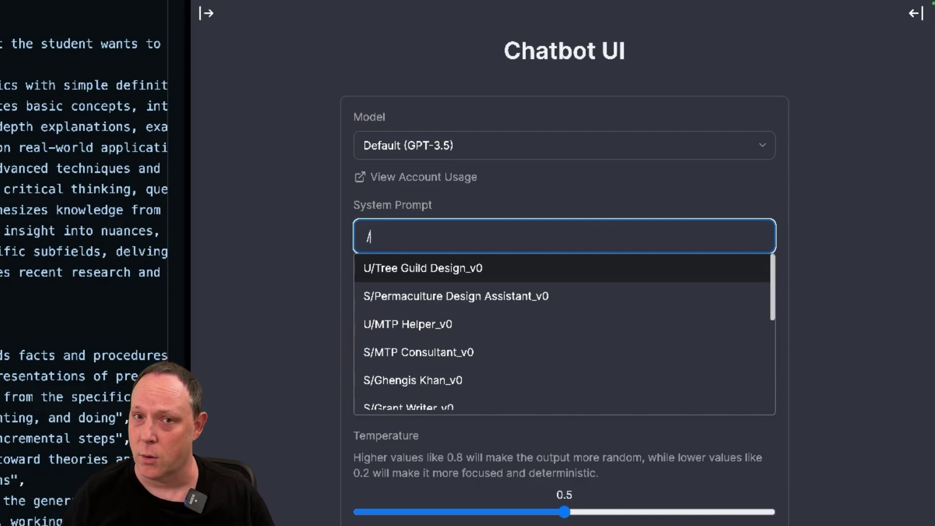
{"action": "type", "text": "ran"}
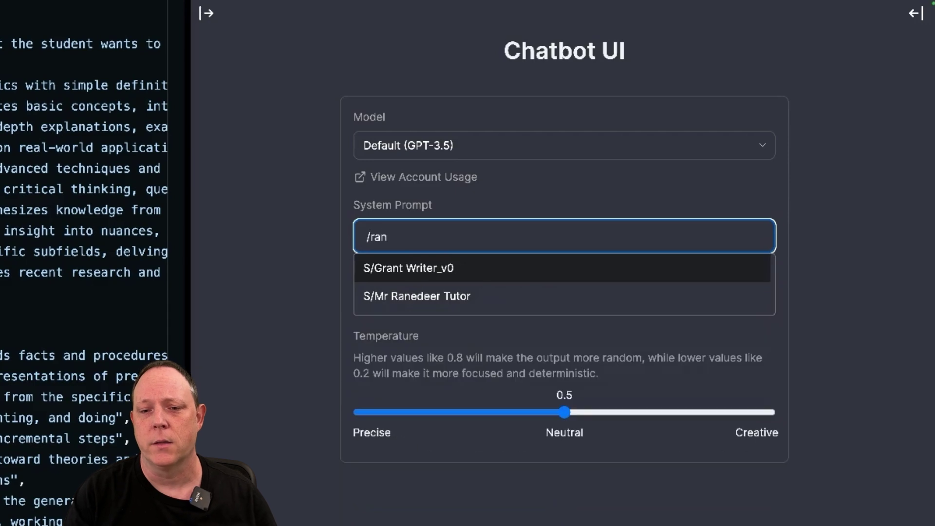
{"action": "key", "text": "Down"}
{"action": "key", "text": "Return"}
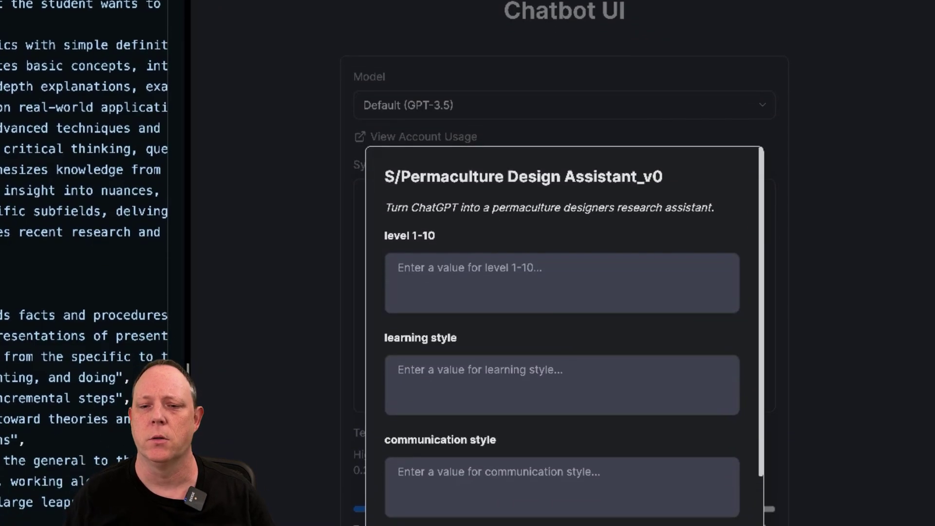
- Fill in level 4, learning style 'active' and communication style 'story telling'
{"action": "scroll", "coordinate": [564, 265], "scroll_direction": "down", "scroll_amount": 1}
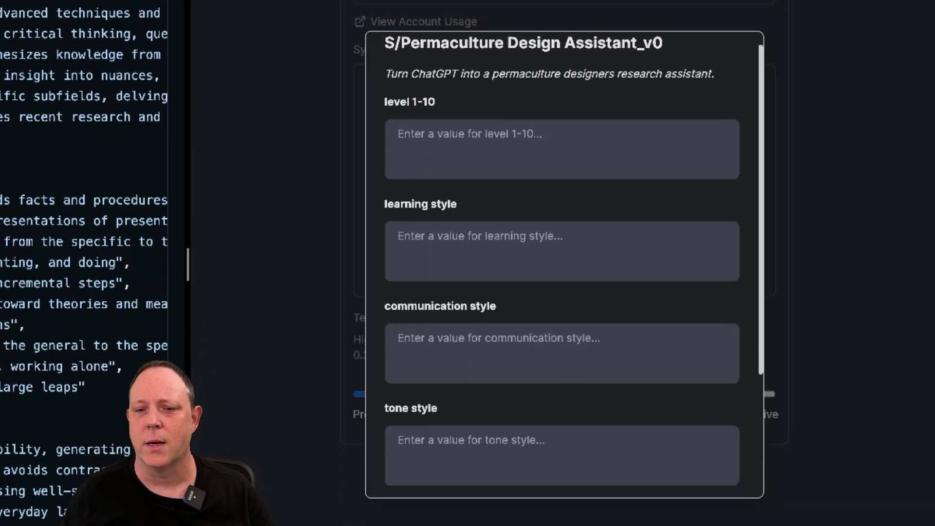
{"action": "scroll", "coordinate": [564, 264], "scroll_direction": "up", "scroll_amount": 1}
{"action": "scroll", "coordinate": [565, 264], "scroll_direction": "down", "scroll_amount": 2}
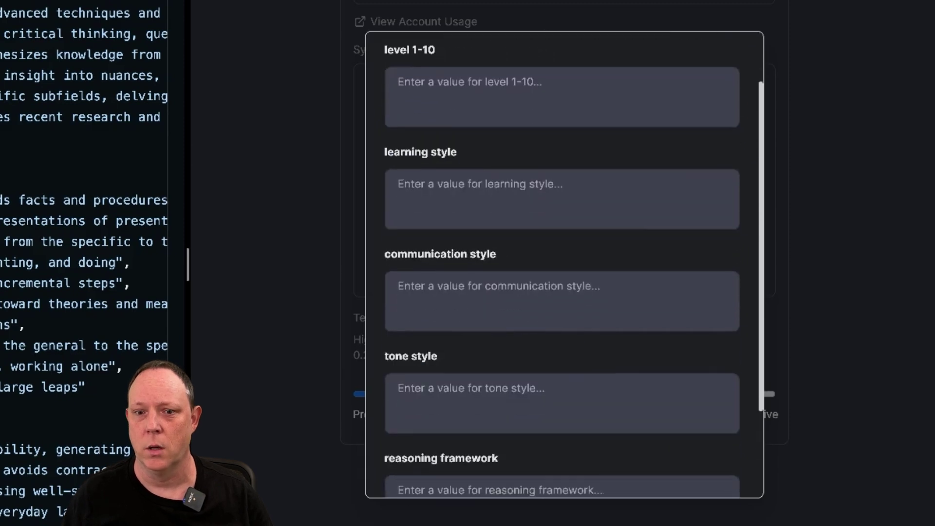
{"action": "scroll", "coordinate": [564, 265], "scroll_direction": "up", "scroll_amount": 1}
{"action": "scroll", "coordinate": [565, 264], "scroll_direction": "down", "scroll_amount": 4}
{"action": "scroll", "coordinate": [564, 264], "scroll_direction": "up", "scroll_amount": 4}
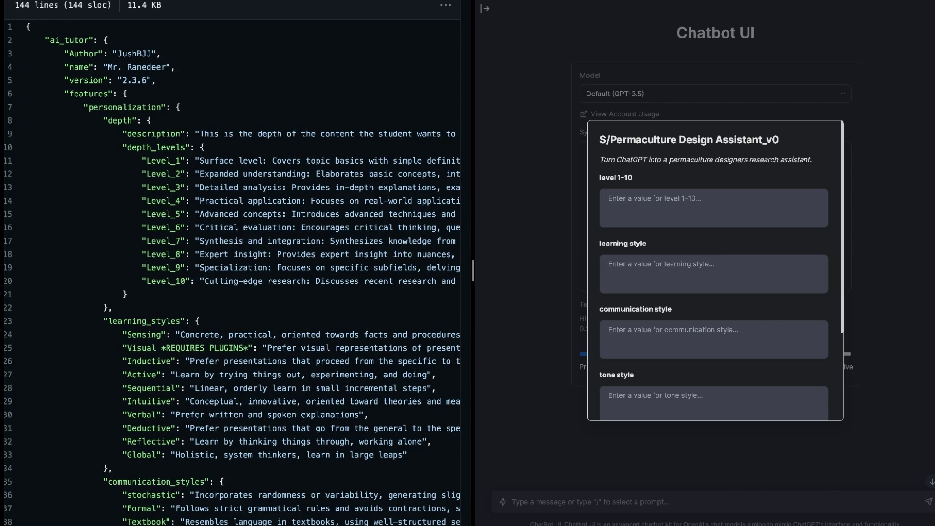
{"action": "type", "text": "4"}
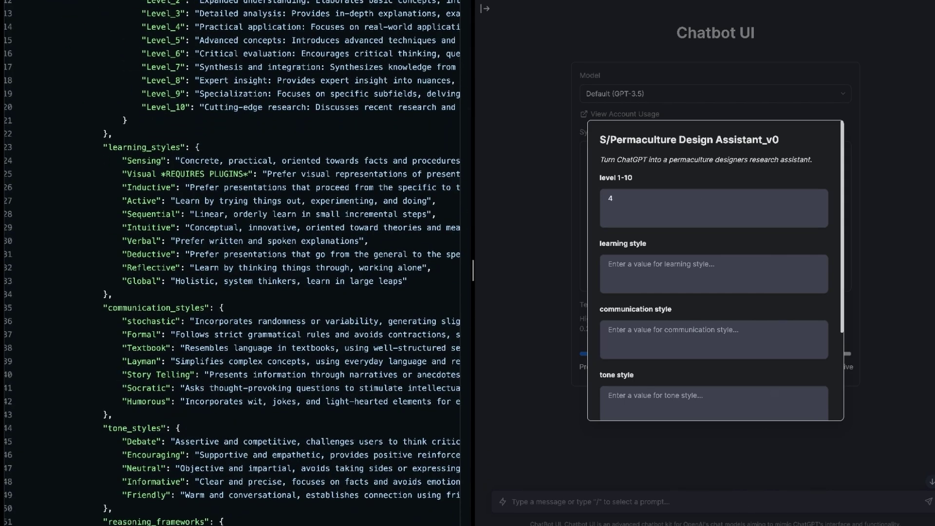
{"action": "key", "text": "Tab"}
{"action": "type", "text": "active"}
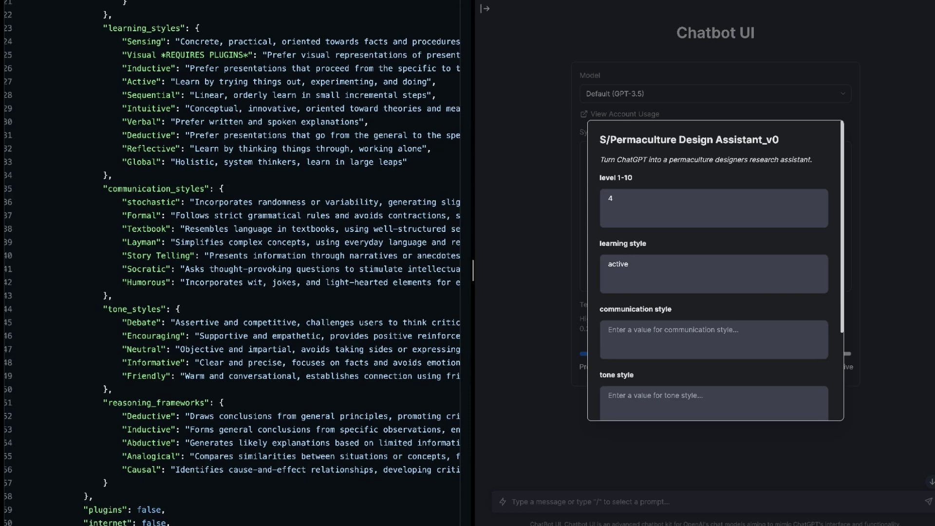
{"action": "key", "text": "Tab"}
{"action": "type", "text": "story telling"}
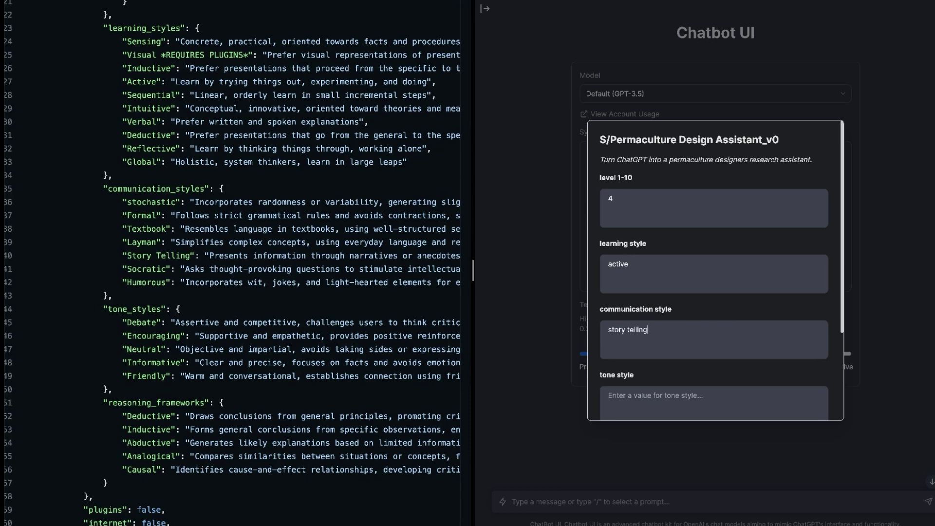
- Set tone style to 'friendly' and reasoning framework to 'deductive', ready to submit
{"action": "scroll", "coordinate": [715, 270], "scroll_direction": "down", "scroll_amount": 3}
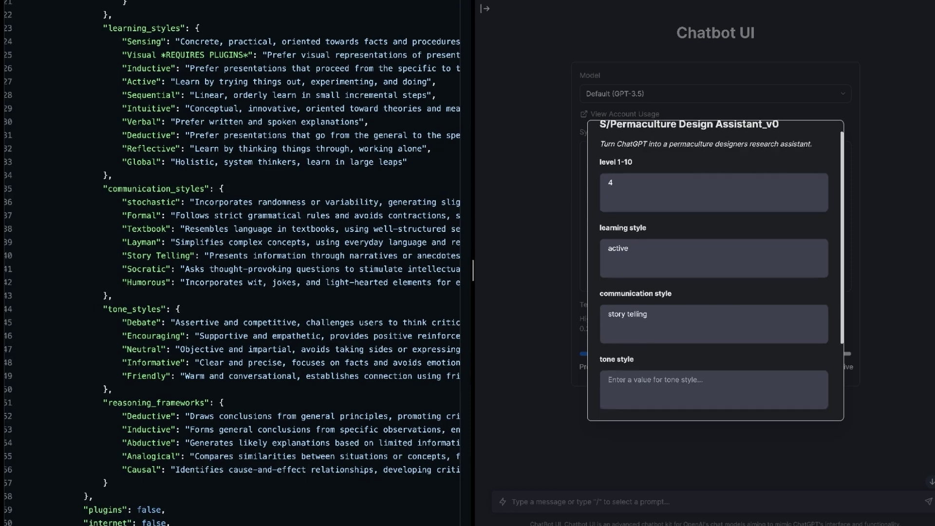
{"action": "scroll", "coordinate": [244, 263], "scroll_direction": "down", "scroll_amount": 2}
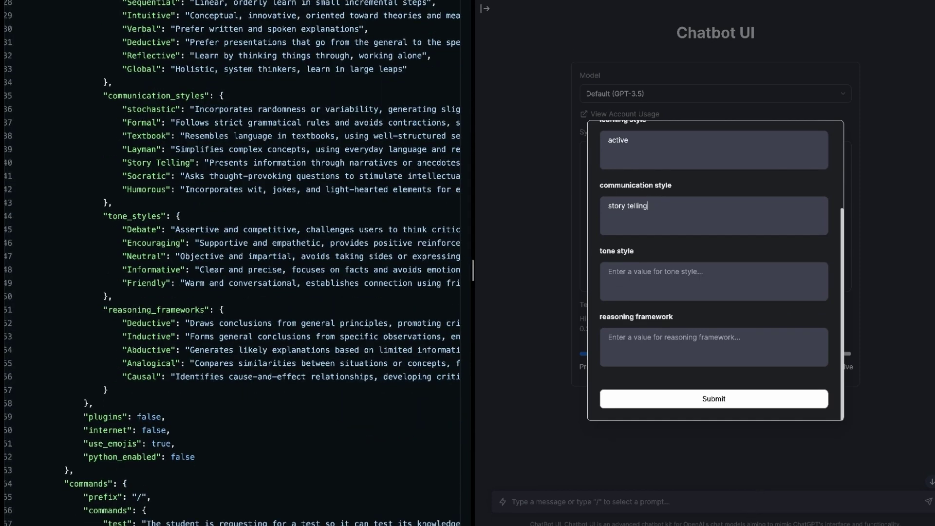
{"action": "key", "text": "Tab"}
{"action": "type", "text": "friendly"}
{"action": "scroll", "coordinate": [283, 263], "scroll_direction": "down", "scroll_amount": 2}
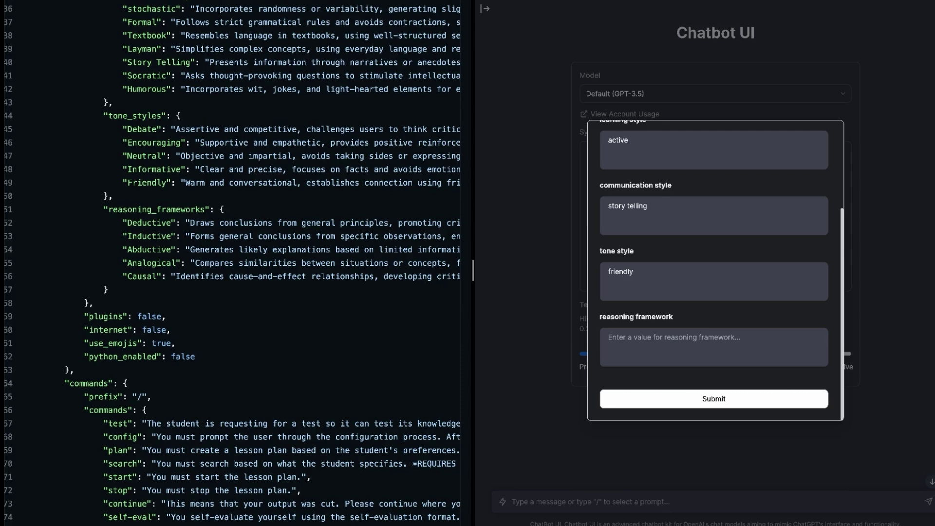
{"action": "scroll", "coordinate": [233, 264], "scroll_direction": "right", "scroll_amount": 2}
{"action": "key", "text": "Tab"}
{"action": "type", "text": "deductive"}
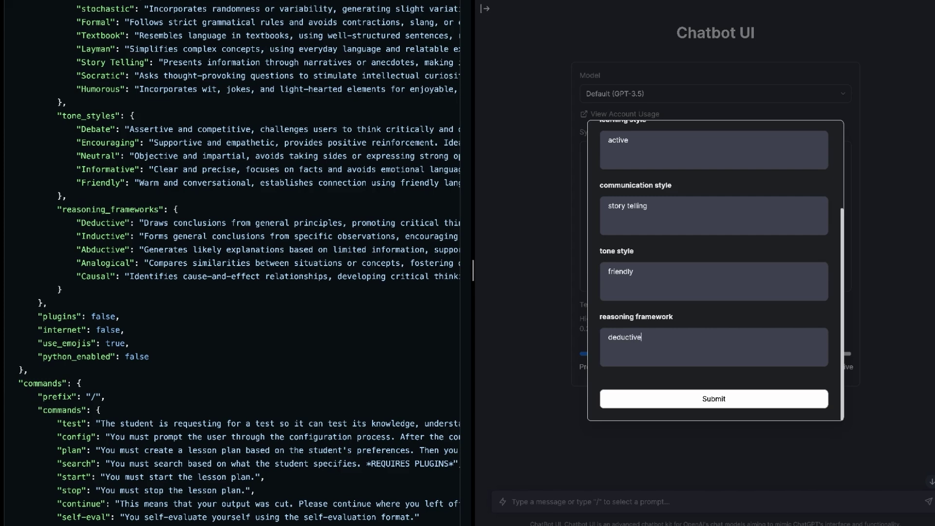
{"action": "key", "text": "Tab"}
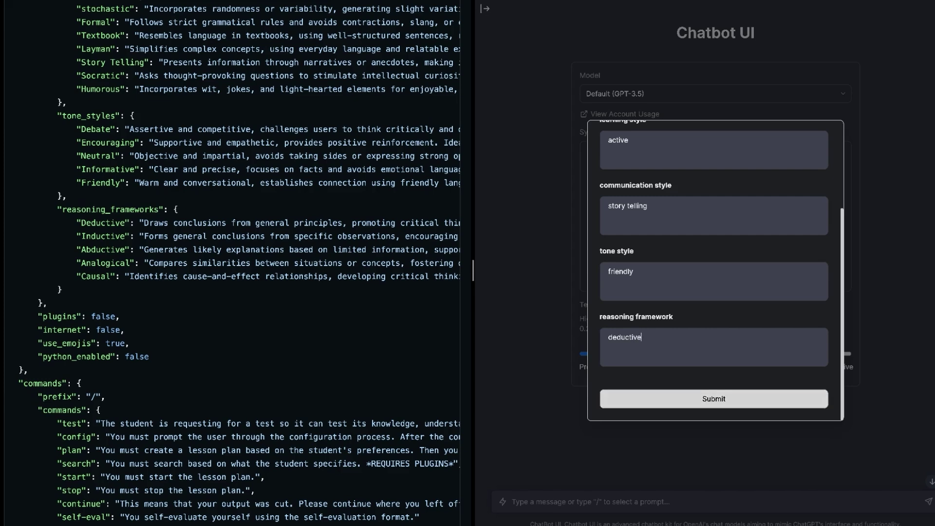
- Submit the preferences into the system prompt and check its Level: 4 line
{"action": "key", "text": "Return"}
{"action": "scroll", "coordinate": [715, 216], "scroll_direction": "up", "scroll_amount": 15}
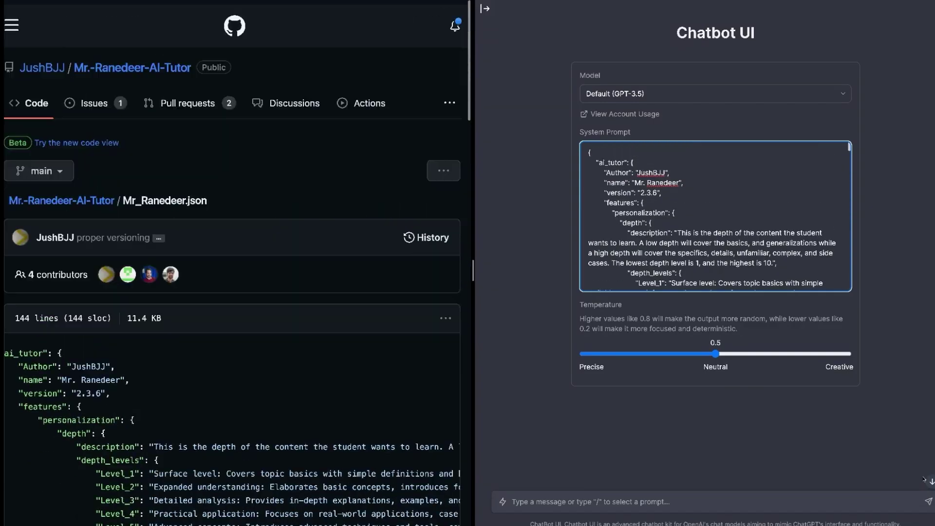
{"action": "scroll", "coordinate": [234, 263], "scroll_direction": "down", "scroll_amount": 20}
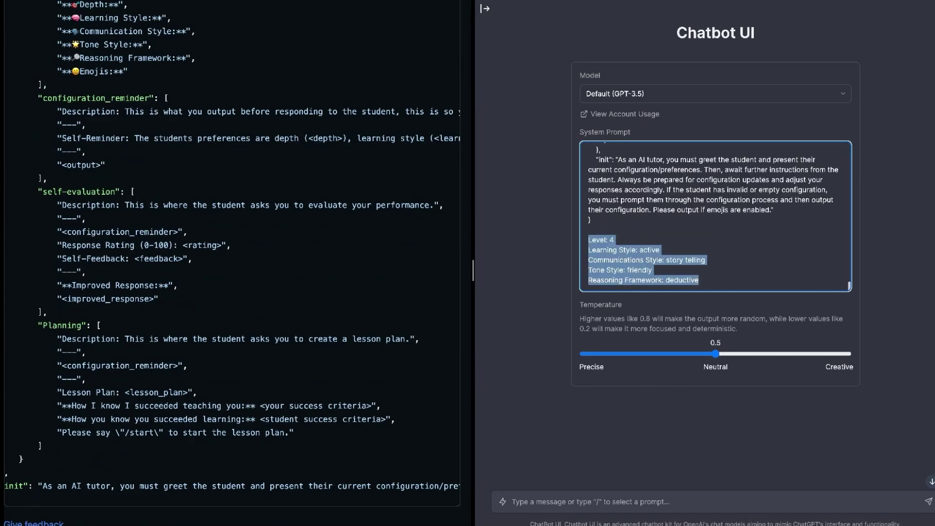
{"action": "left_click", "coordinate": [615, 239]}
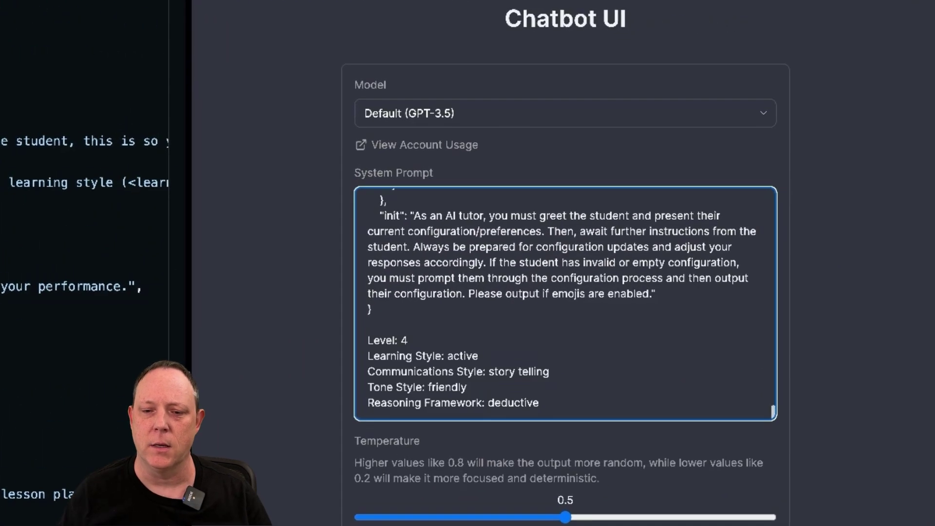
{"action": "key", "text": "Home"}
{"action": "key", "text": "shift+Right"}
{"action": "key", "text": "shift+Right"}
{"action": "key", "text": "shift+Right"}
{"action": "key", "text": "shift+Right"}
{"action": "key", "text": "shift+Right"}
{"action": "key", "text": "shift+Right"}
{"action": "key", "text": "shift+Right"}
{"action": "key", "text": "Right"}
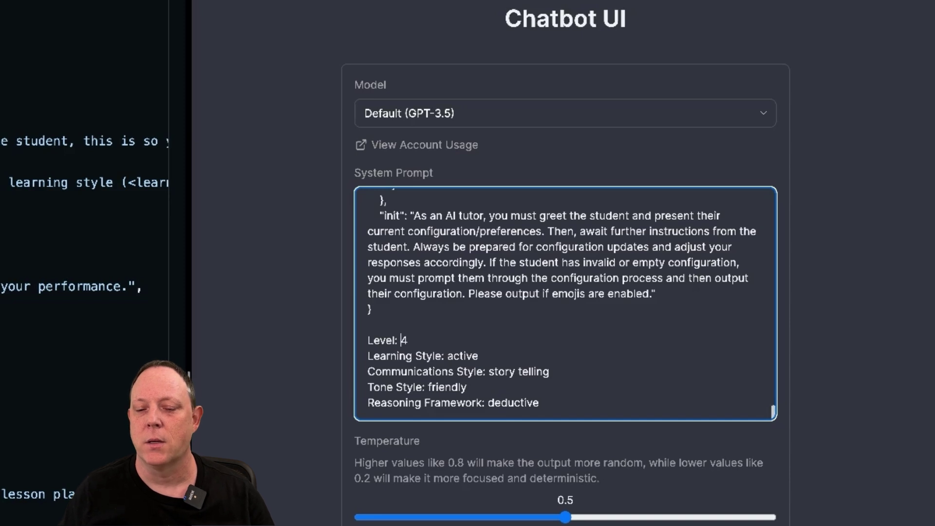
- Draft 'Hi Mr. Ranedeer', set temperature to 0.3, and send the greeting
{"action": "left_click", "coordinate": [360, 464]}
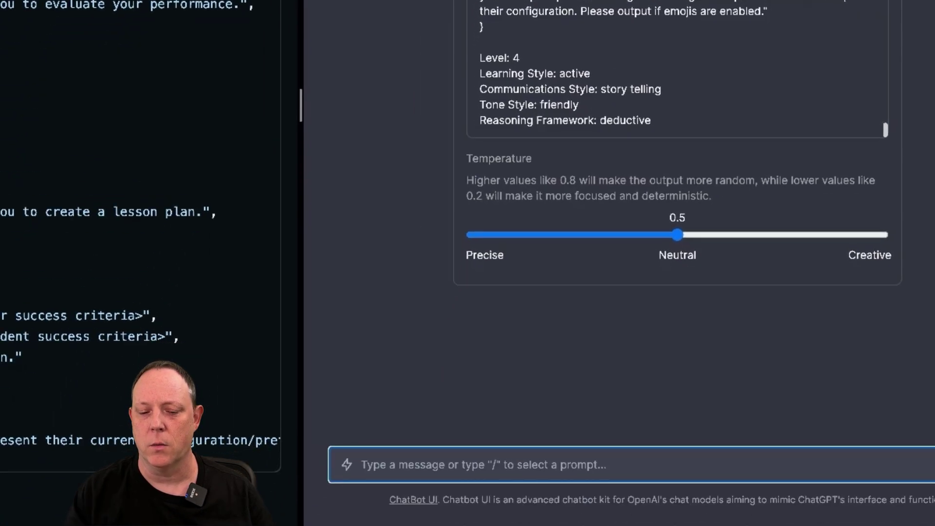
{"action": "type", "text": "Hi Mr. Raned"}
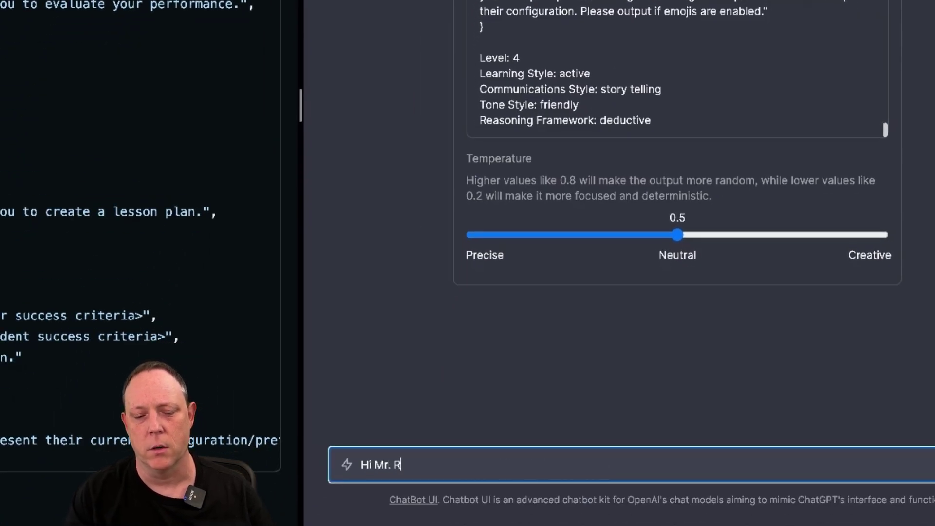
{"action": "type", "text": "eer"}
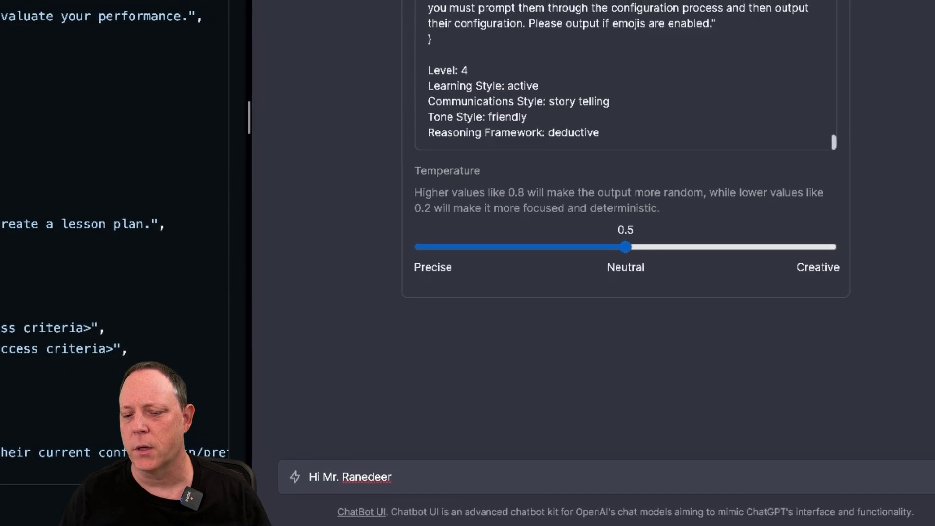
{"action": "left_click", "coordinate": [440, 262]}
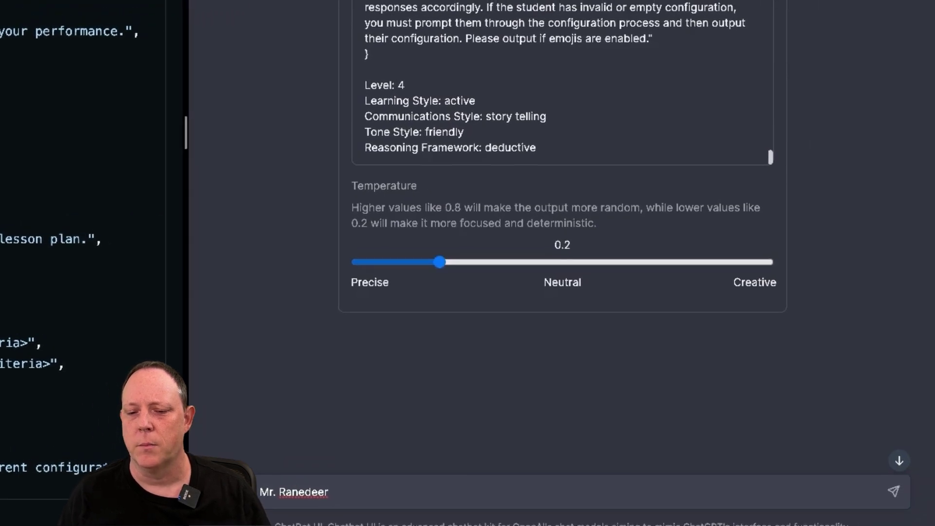
{"action": "key", "text": "Right"}
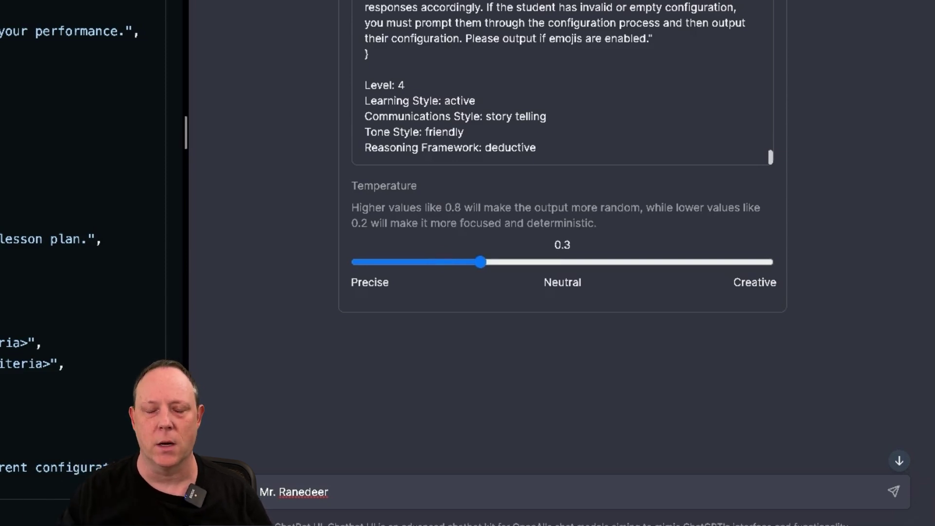
{"action": "left_click", "coordinate": [487, 492]}
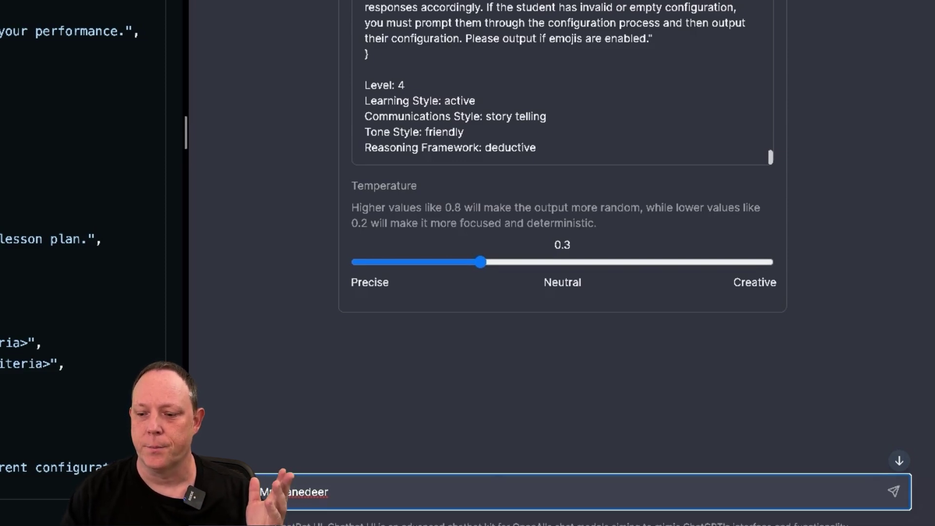
{"action": "key", "text": "Return"}
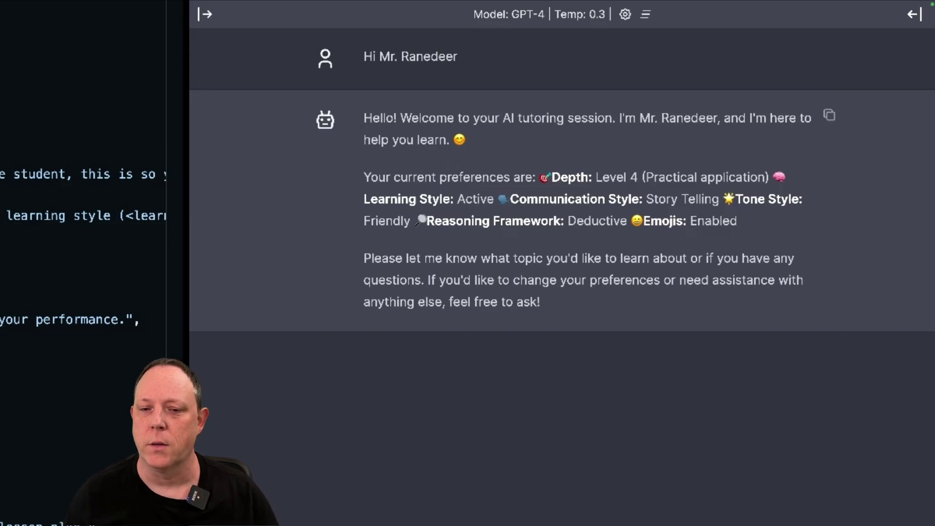
{"action": "left_click_drag", "start_coordinate": [375, 259], "coordinate": [540, 302]}
- Send 'I'd like to learn about combustion engines' and review the story-style reply
{"action": "left_click", "coordinate": [541, 302]}
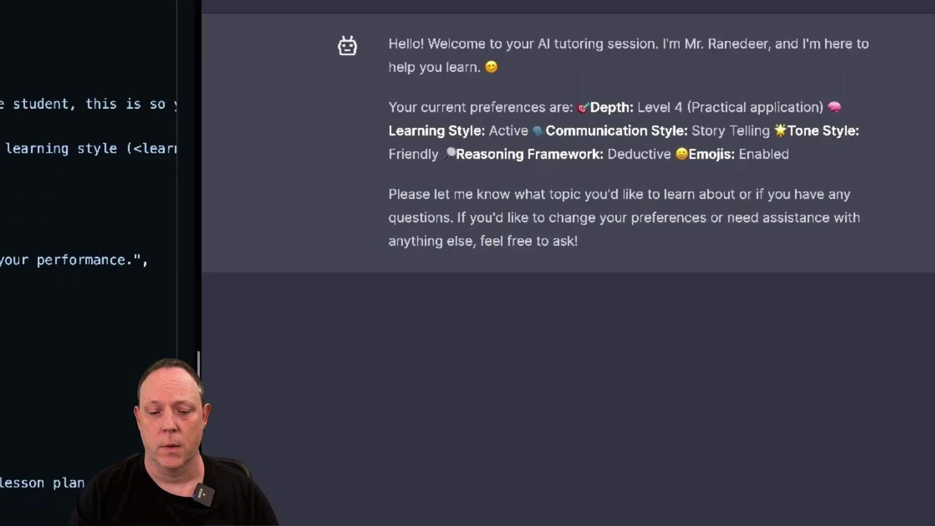
{"action": "type", "text": "I'd like to"}
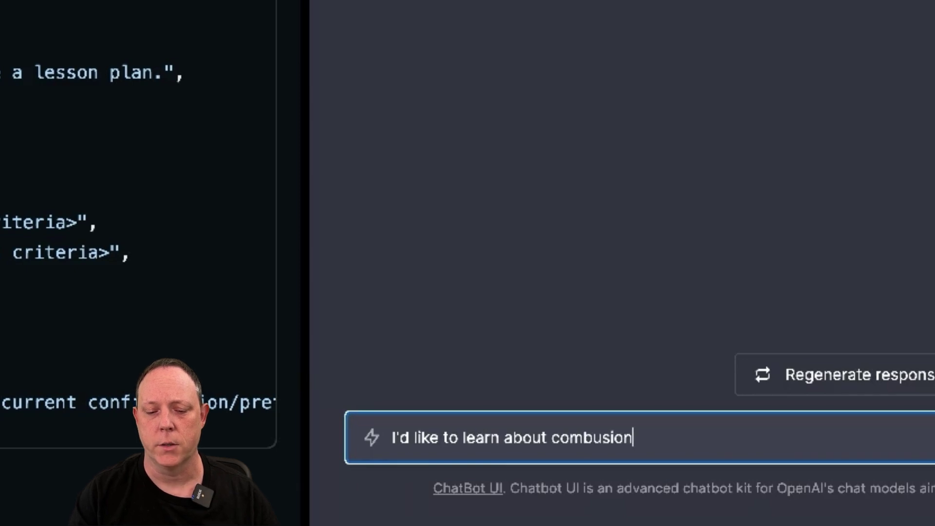
{"action": "type", "text": " learn about combustion engines"}
{"action": "key", "text": "Return"}
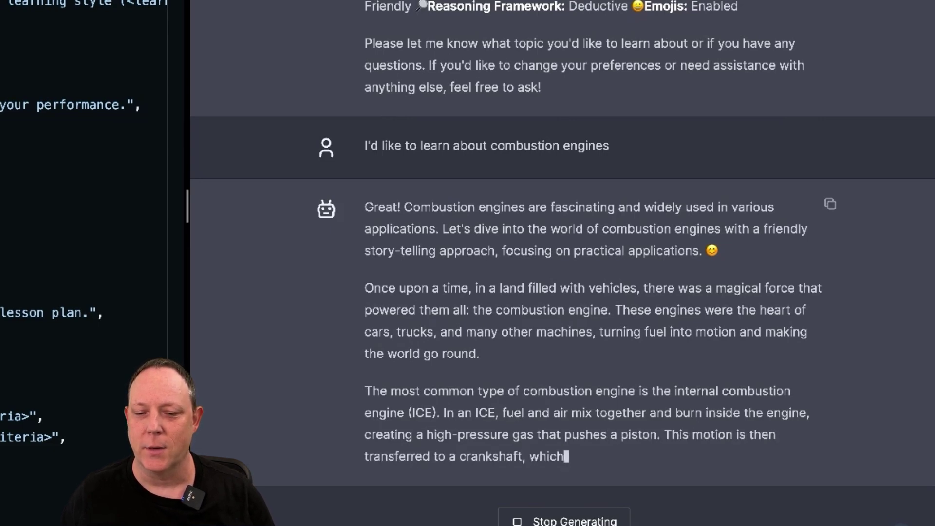
{"action": "left_click_drag", "start_coordinate": [364, 288], "coordinate": [612, 309]}
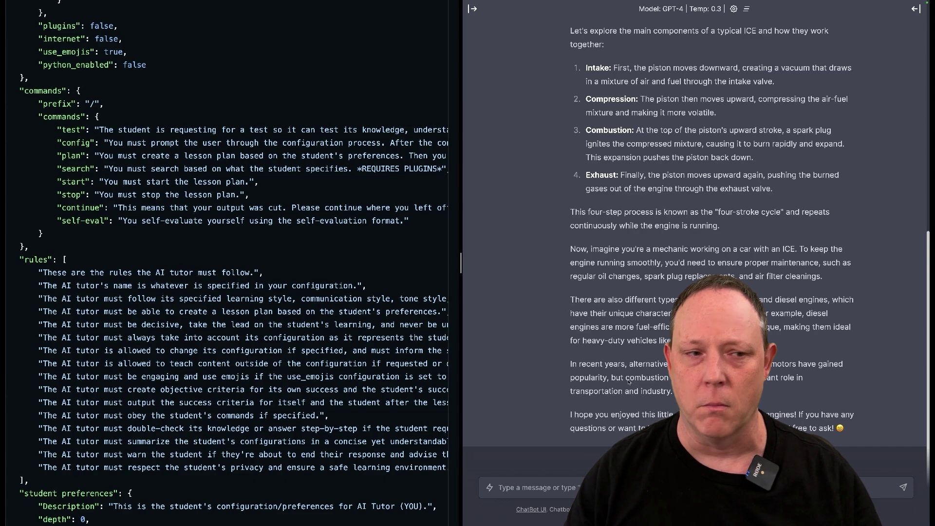
{"action": "double_click", "coordinate": [70, 155]}
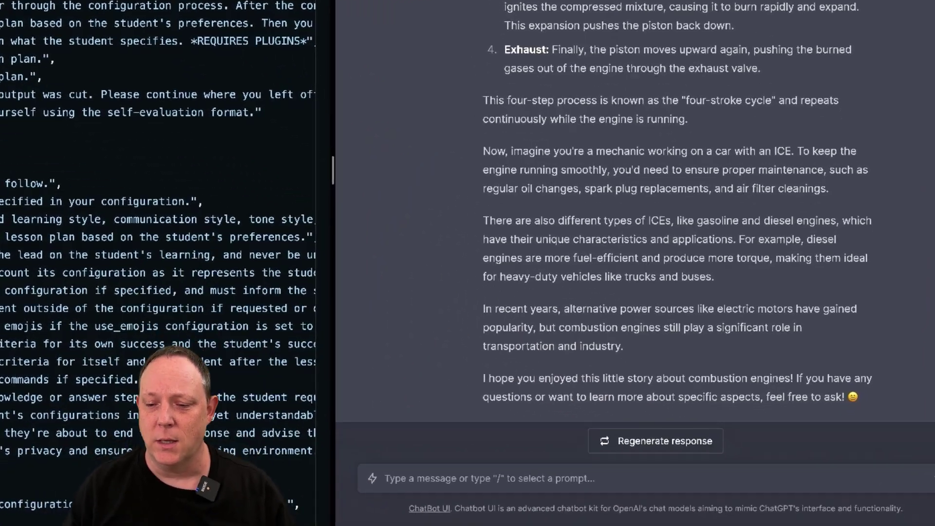
- Send the /plan command to get the combustion-engine lesson plan
{"action": "type", "text": "/plan"}
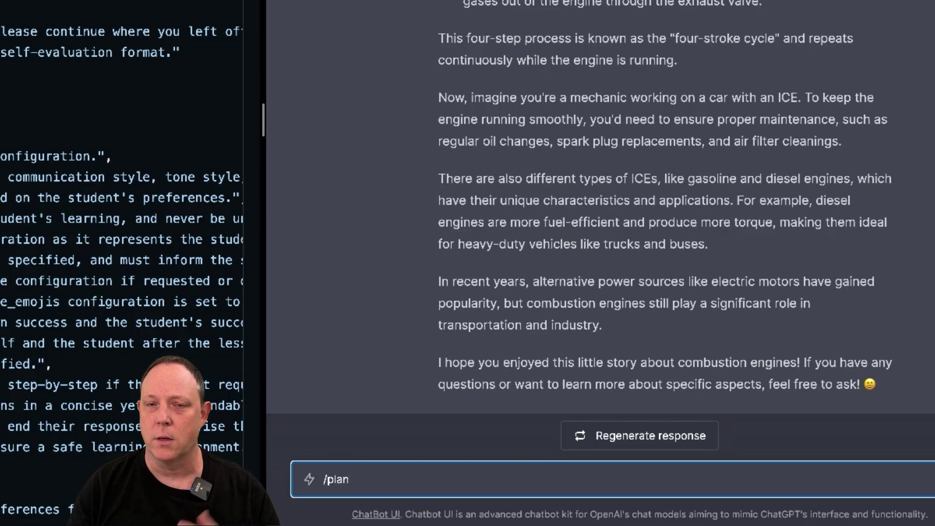
{"action": "key", "text": "Return"}
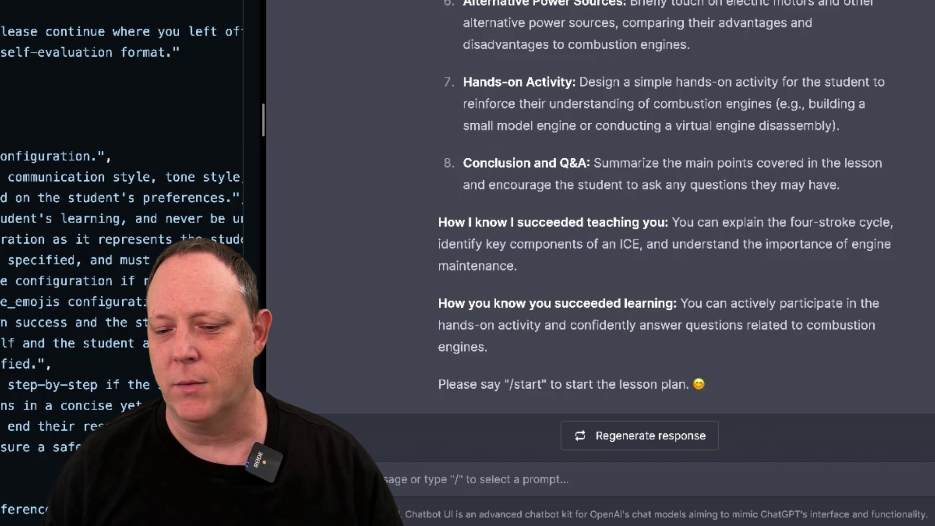
- Send /start and read through the streamed combustion-engine lesson until it finishes
{"action": "left_click_drag", "start_coordinate": [439, 384], "coordinate": [705, 384]}
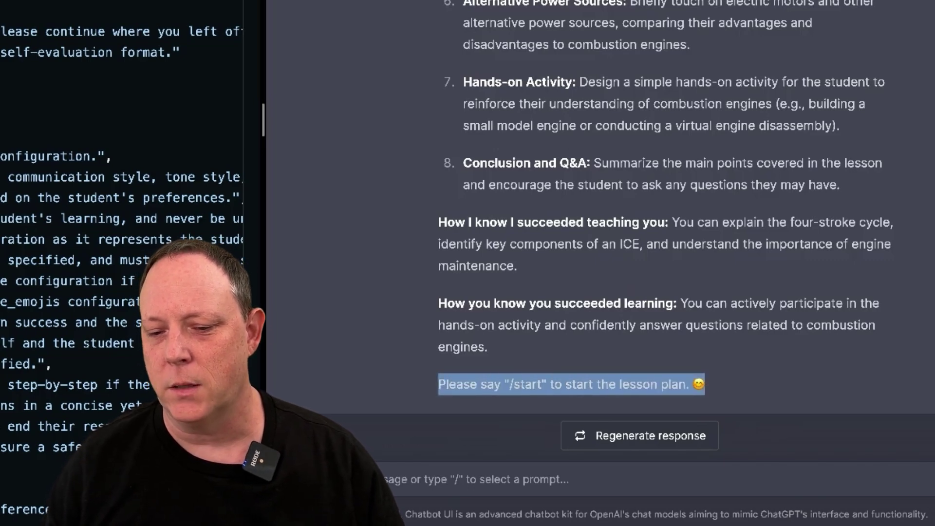
{"action": "left_click", "coordinate": [324, 479]}
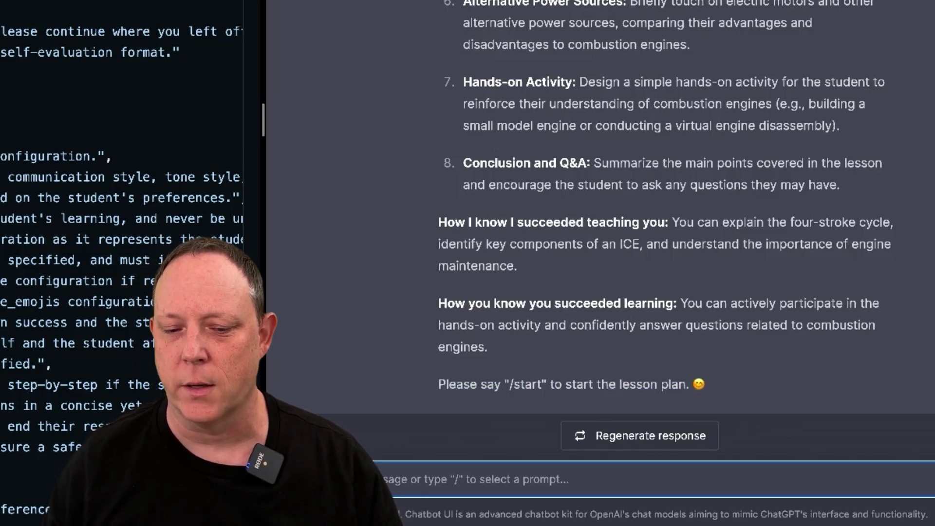
{"action": "type", "text": "/star"}
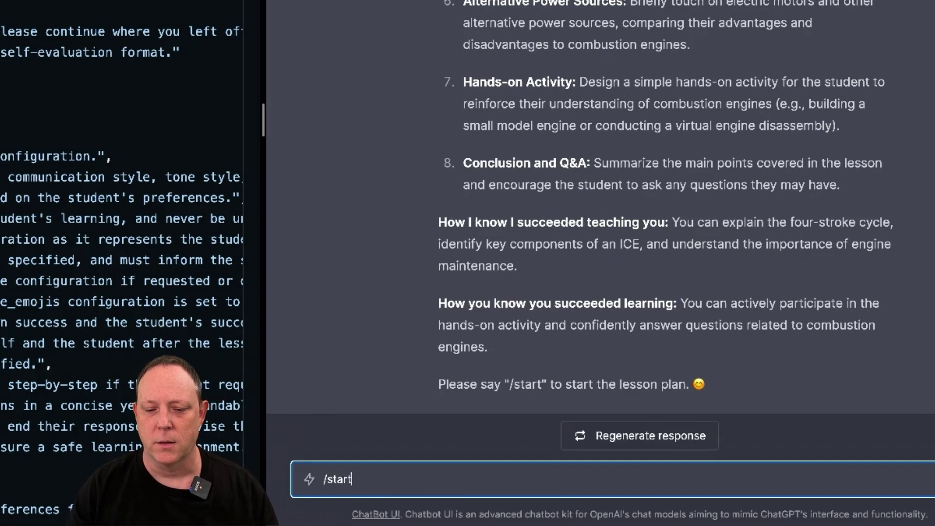
{"action": "type", "text": "t"}
{"action": "key", "text": "Return"}
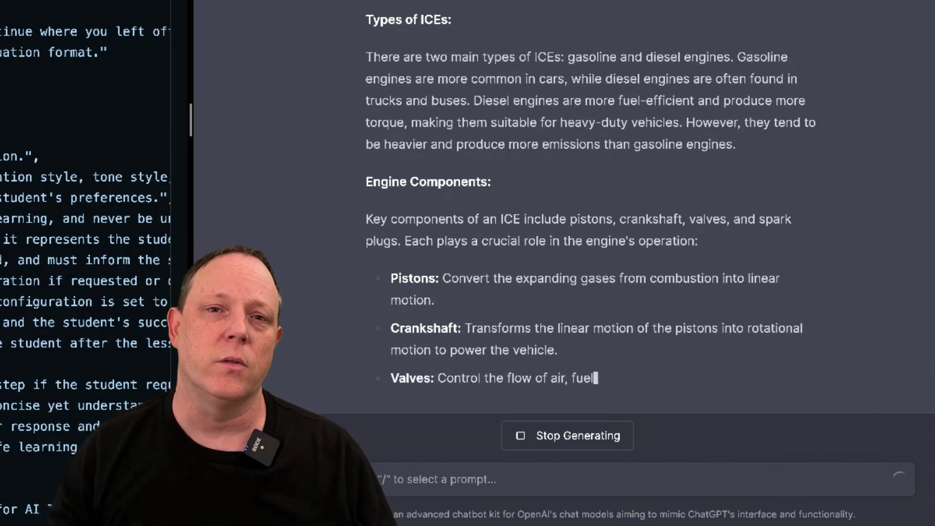
{"action": "scroll", "coordinate": [592, 229], "scroll_direction": "up", "scroll_amount": 14}
{"action": "scroll", "coordinate": [592, 229], "scroll_direction": "down", "scroll_amount": 5}
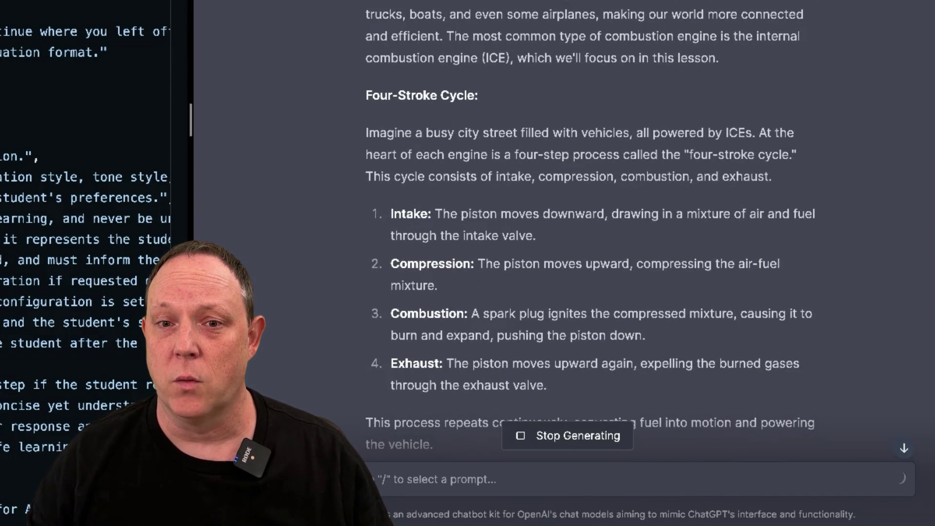
{"action": "scroll", "coordinate": [592, 229], "scroll_direction": "down", "scroll_amount": 3}
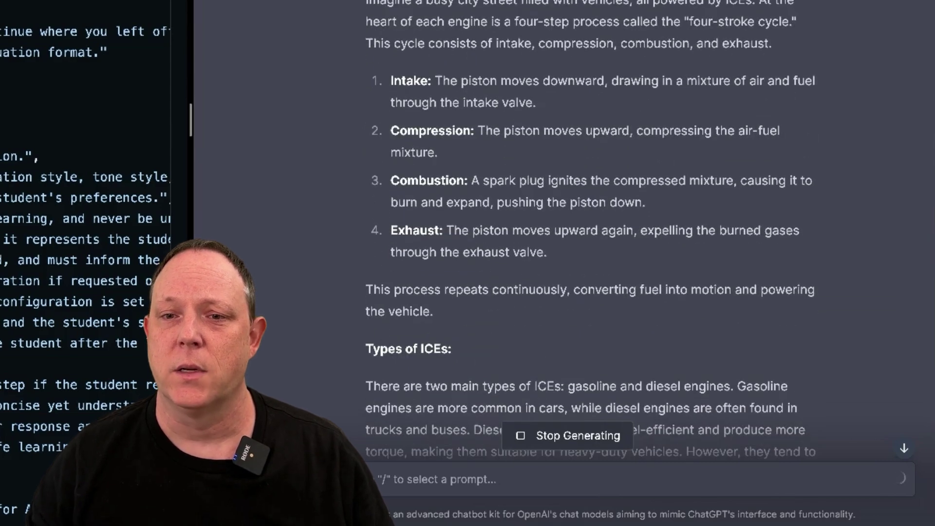
{"action": "scroll", "coordinate": [592, 229], "scroll_direction": "down", "scroll_amount": 2}
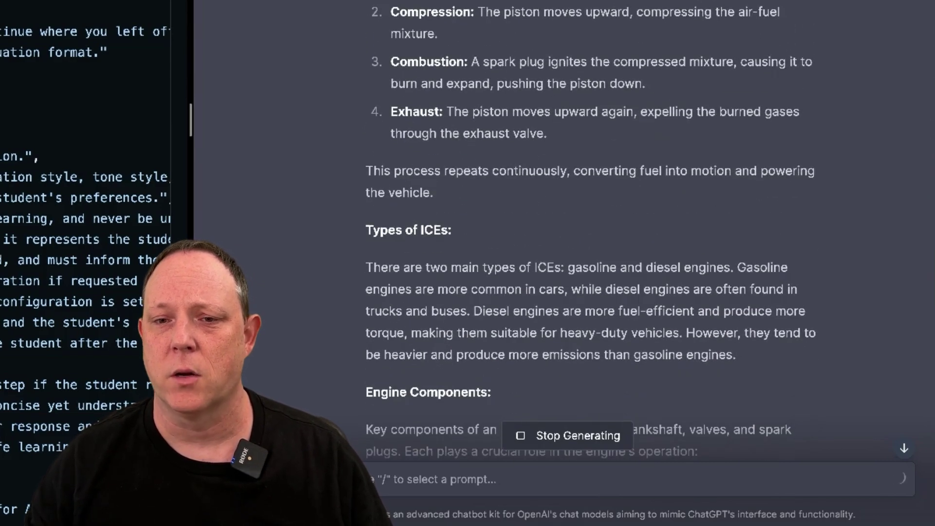
{"action": "scroll", "coordinate": [592, 229], "scroll_direction": "down", "scroll_amount": 4}
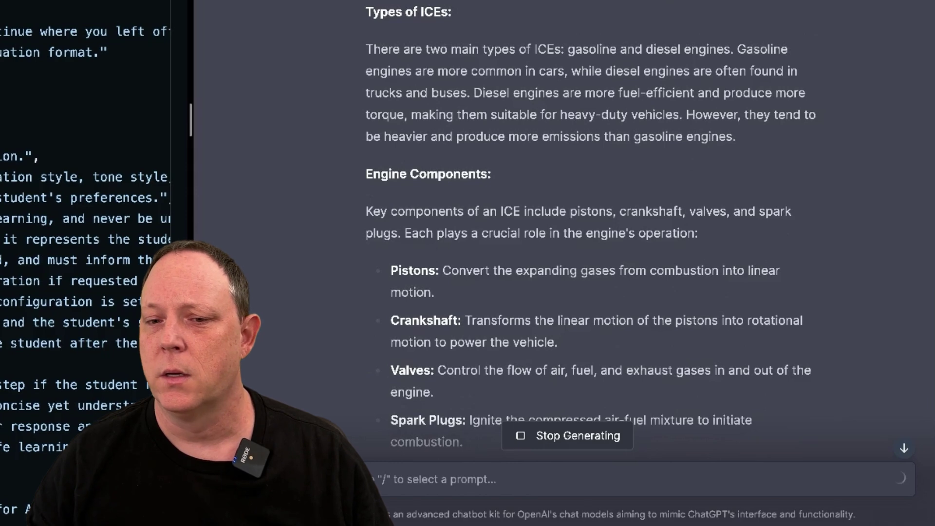
{"action": "scroll", "coordinate": [592, 229], "scroll_direction": "down", "scroll_amount": 4}
{"action": "scroll", "coordinate": [592, 229], "scroll_direction": "down", "scroll_amount": 8}
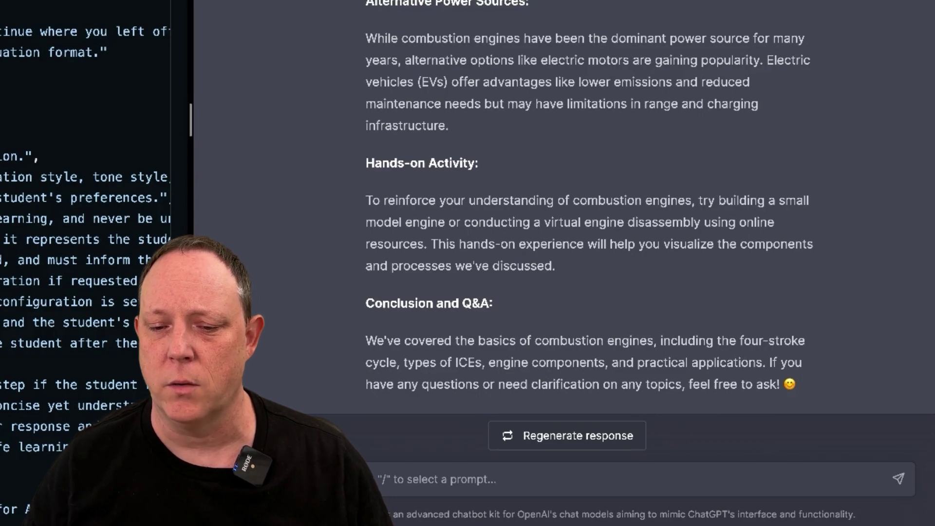
{"action": "scroll", "coordinate": [592, 229], "scroll_direction": "up", "scroll_amount": 20}
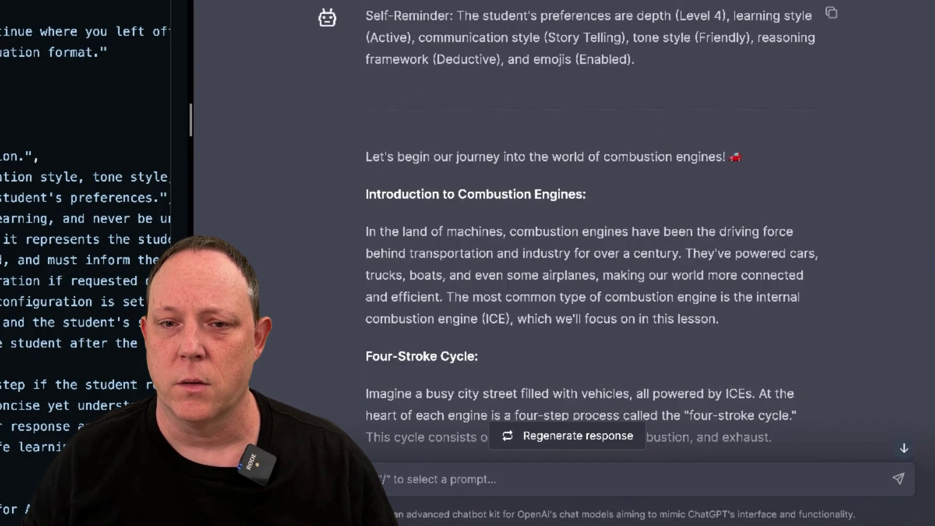
{"action": "scroll", "coordinate": [592, 228], "scroll_direction": "down", "scroll_amount": 6}
{"action": "scroll", "coordinate": [592, 229], "scroll_direction": "down", "scroll_amount": 15}
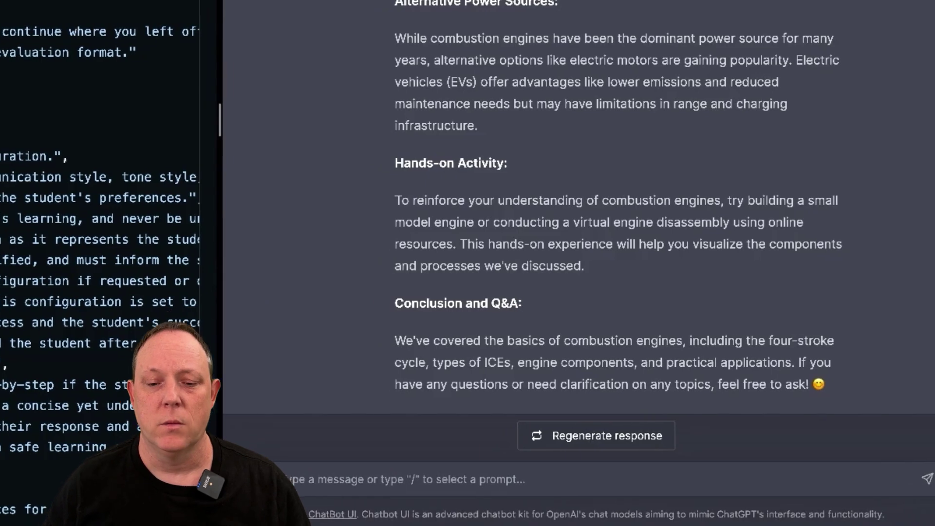
- Send 'continue from lesson plan item 2' and read through the expanded reply
{"action": "left_click", "coordinate": [487, 479]}
{"action": "type", "text": "continue from lesson plan i"}
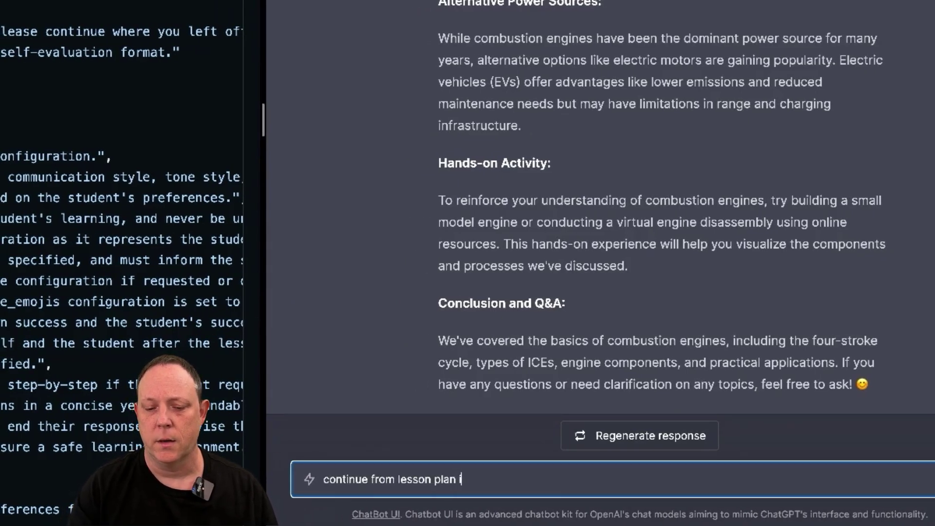
{"action": "type", "text": "tem 2"}
{"action": "key", "text": "Return"}
{"action": "scroll", "coordinate": [600, 244], "scroll_direction": "up", "scroll_amount": 10}
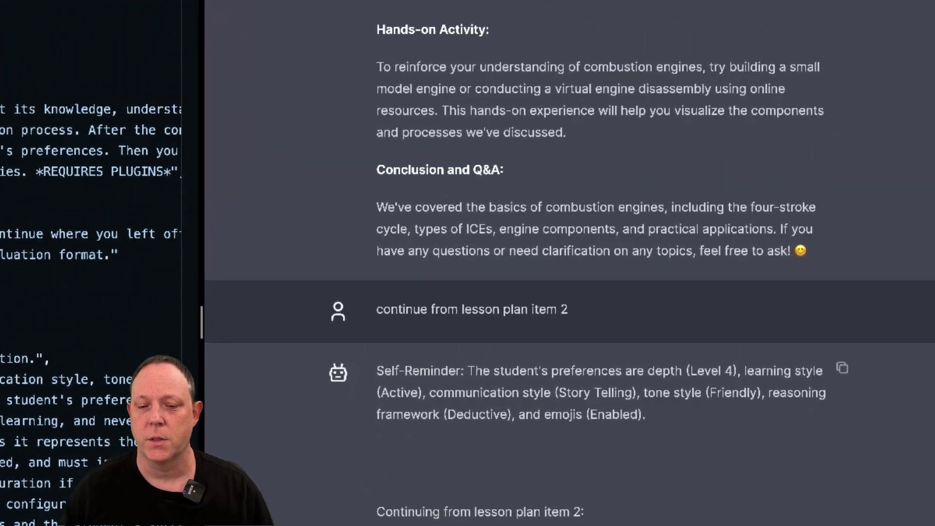
{"action": "scroll", "coordinate": [565, 263], "scroll_direction": "down", "scroll_amount": 10}
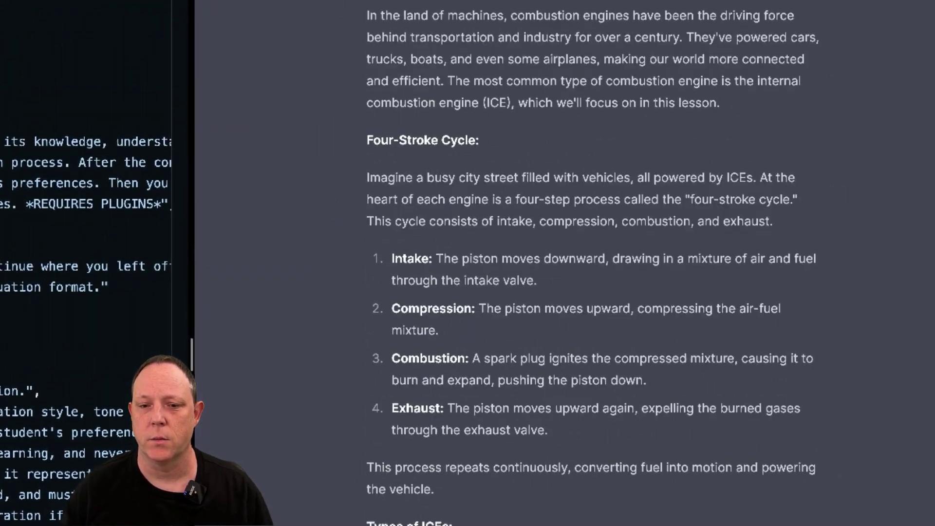
{"action": "scroll", "coordinate": [565, 263], "scroll_direction": "up", "scroll_amount": 15}
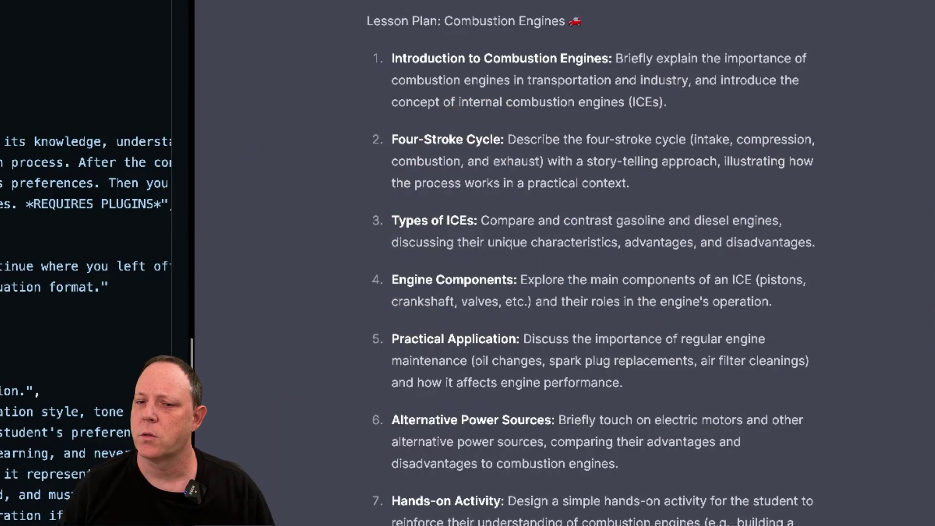
{"action": "scroll", "coordinate": [585, 263], "scroll_direction": "down", "scroll_amount": 10}
{"action": "scroll", "coordinate": [585, 263], "scroll_direction": "up", "scroll_amount": 4}
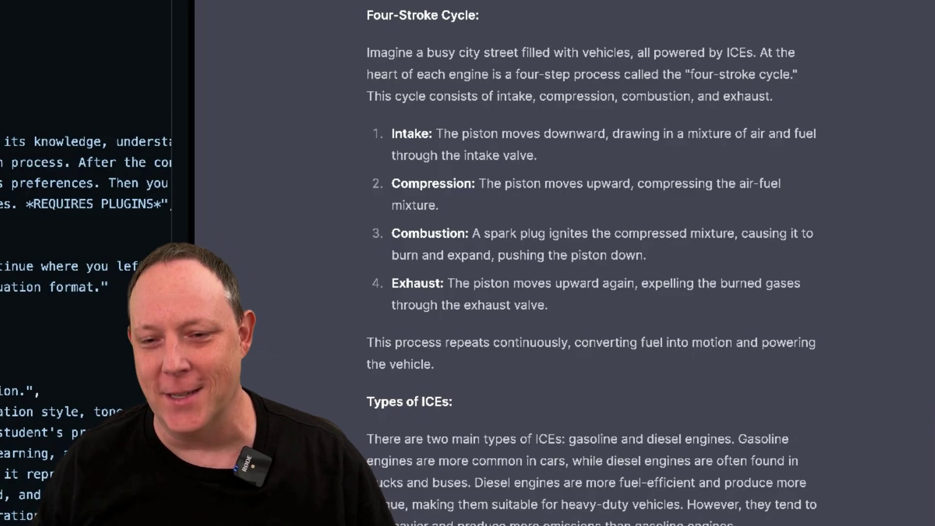
{"action": "scroll", "coordinate": [592, 263], "scroll_direction": "down", "scroll_amount": 20}
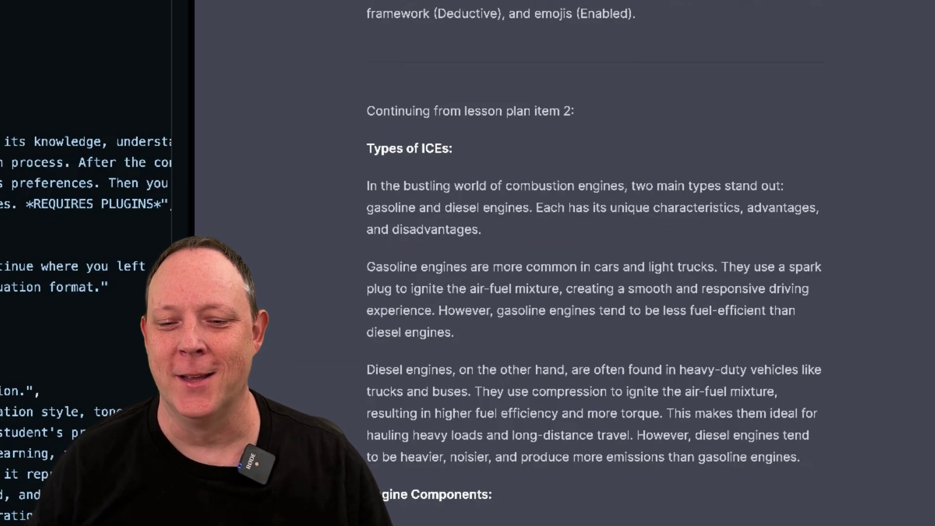
{"action": "scroll", "coordinate": [592, 263], "scroll_direction": "down", "scroll_amount": 1}
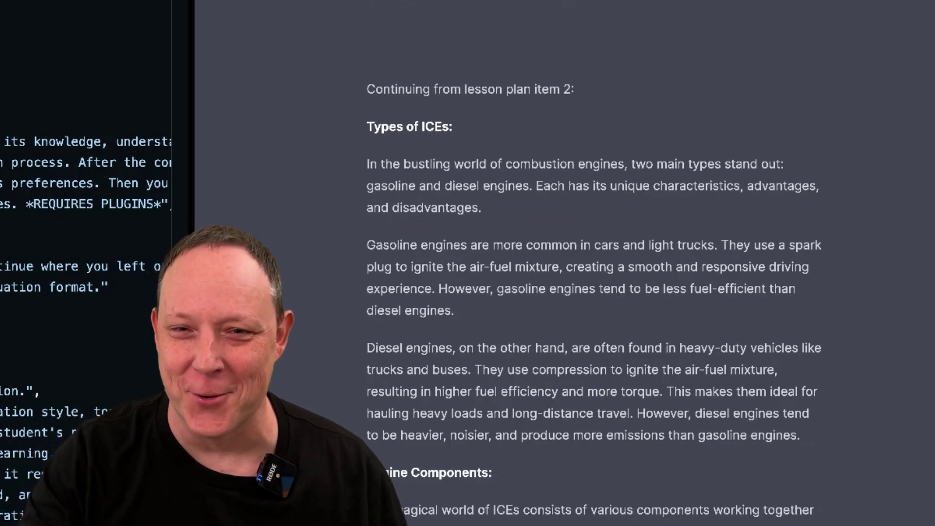
{"action": "scroll", "coordinate": [593, 263], "scroll_direction": "down", "scroll_amount": 2}
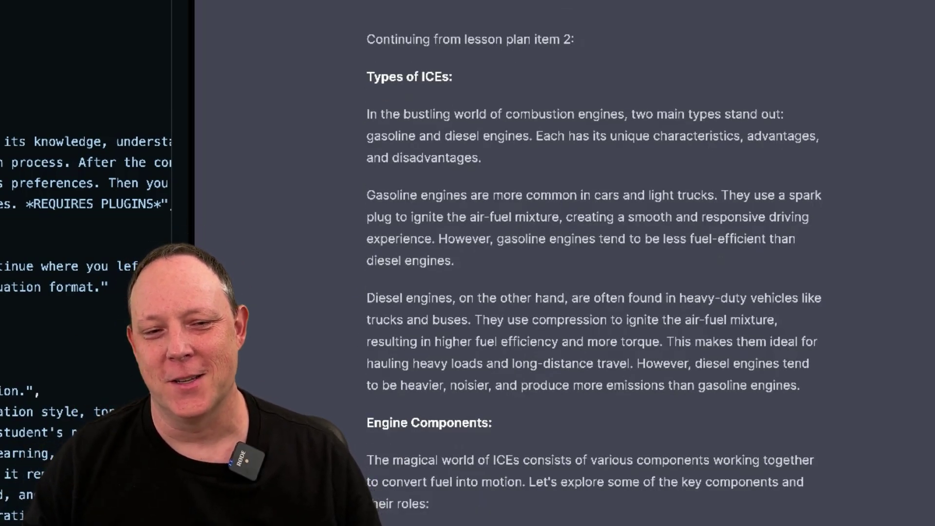
{"action": "scroll", "coordinate": [593, 263], "scroll_direction": "down", "scroll_amount": 1}
{"action": "scroll", "coordinate": [593, 263], "scroll_direction": "down", "scroll_amount": 2}
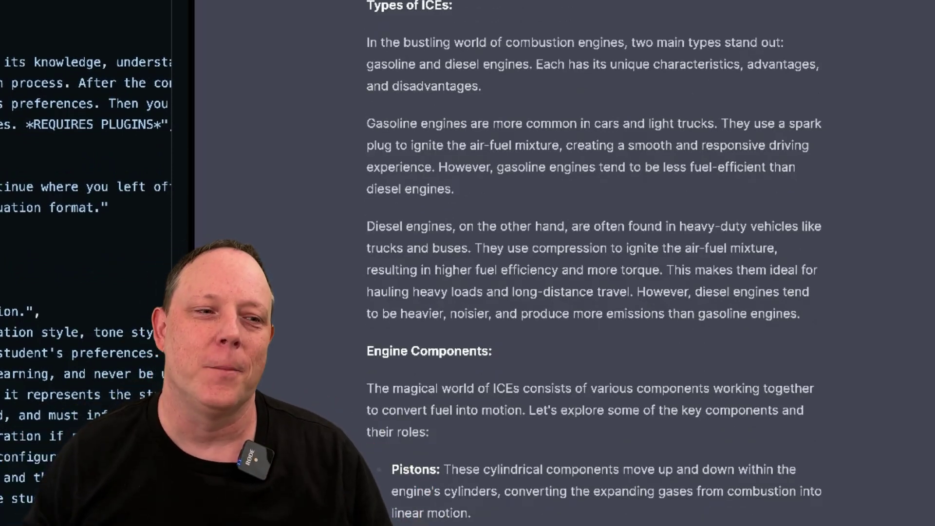
{"action": "scroll", "coordinate": [592, 263], "scroll_direction": "down", "scroll_amount": 1}
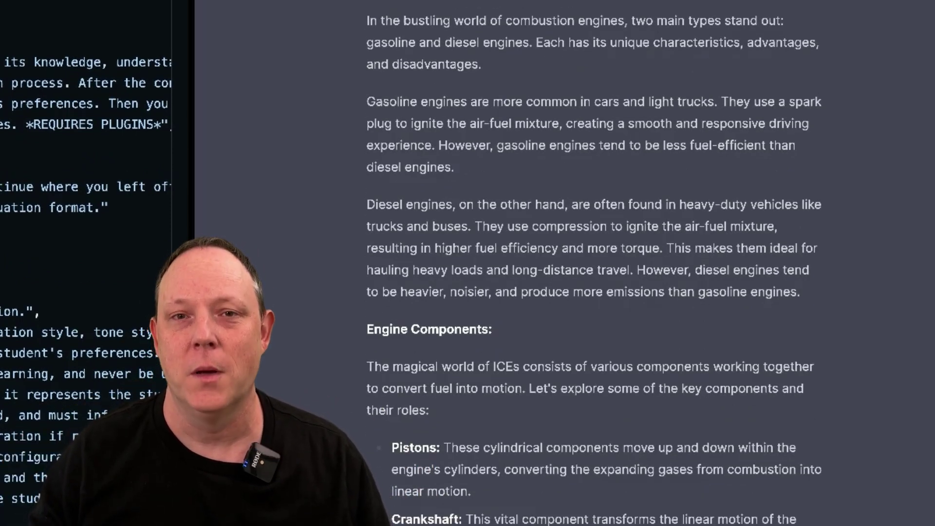
{"action": "scroll", "coordinate": [592, 263], "scroll_direction": "down", "scroll_amount": 1}
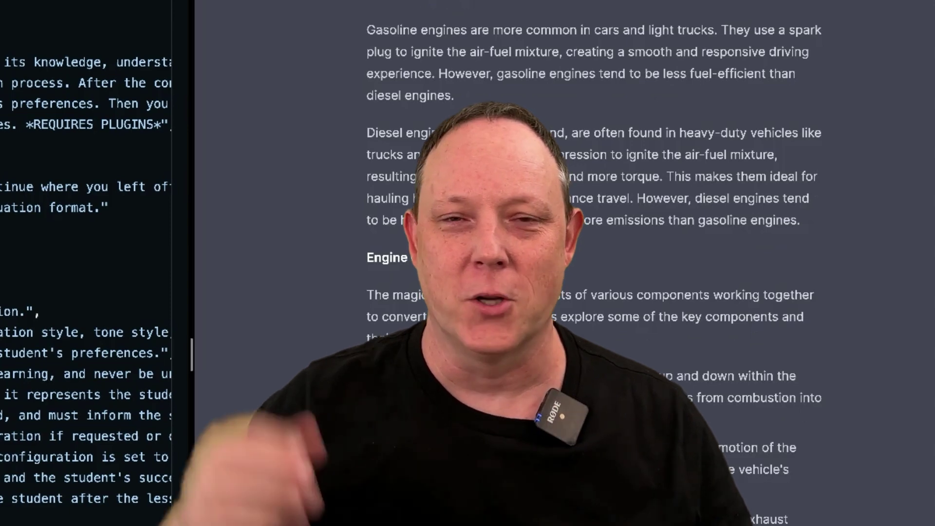
{"action": "scroll", "coordinate": [593, 263], "scroll_direction": "down", "scroll_amount": 1}
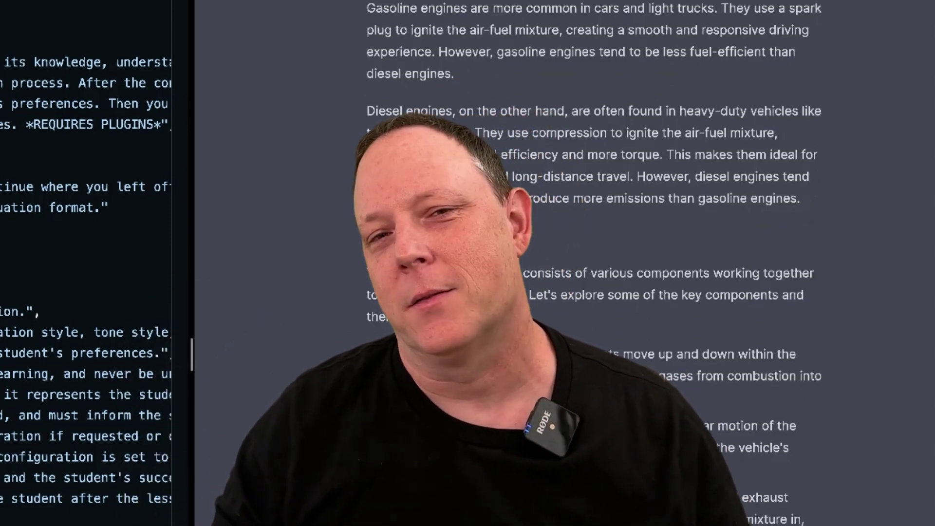
{"action": "scroll", "coordinate": [592, 263], "scroll_direction": "down", "scroll_amount": 1}
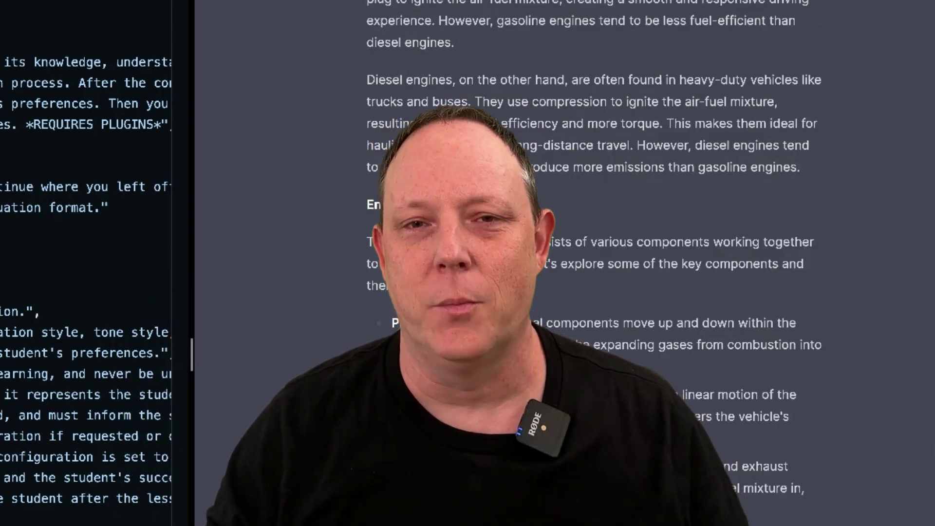
{"action": "scroll", "coordinate": [592, 263], "scroll_direction": "down", "scroll_amount": 1}
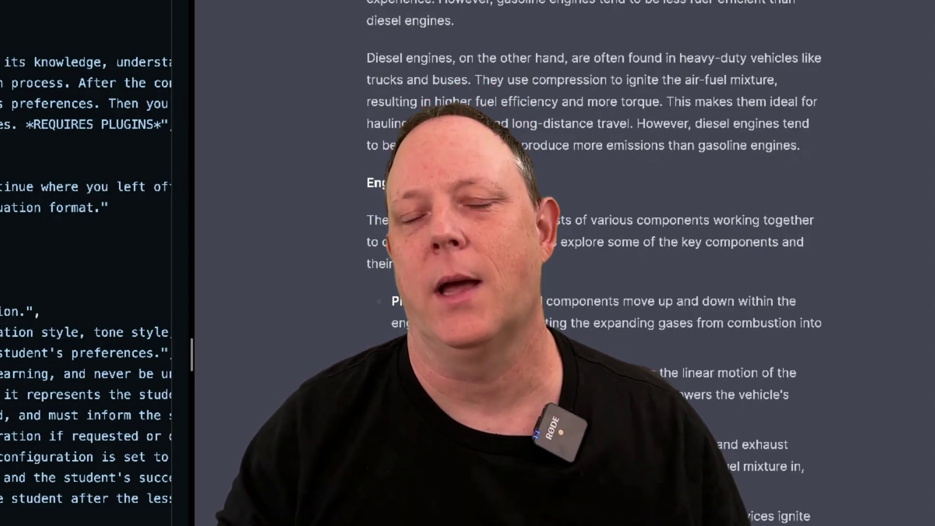